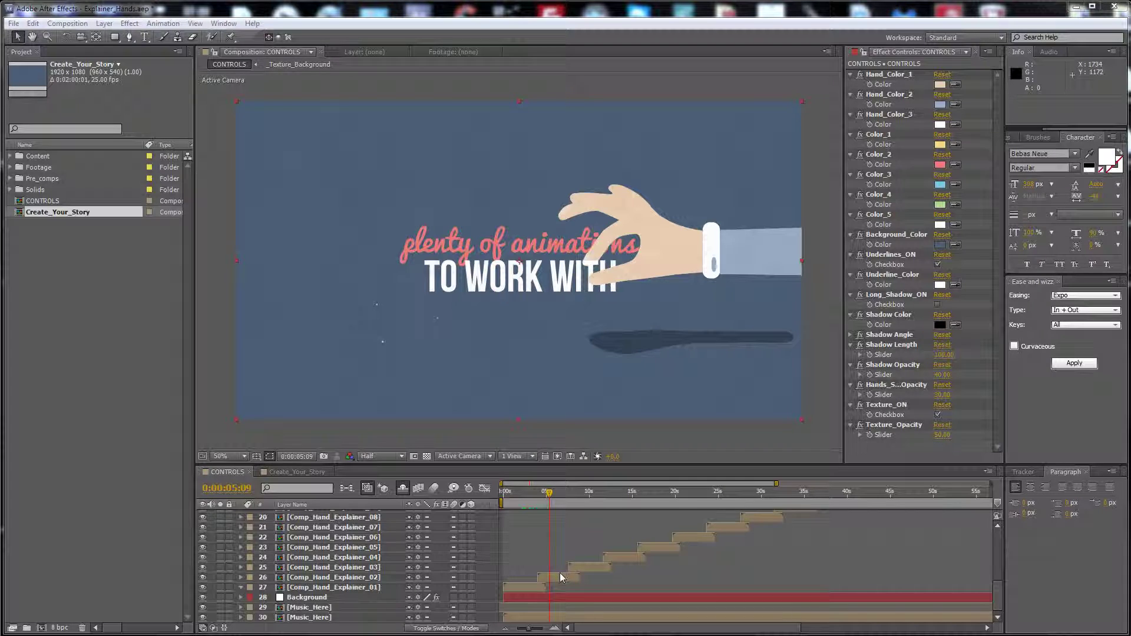
Select the CONTROLS layer to show its template settings, back at the 'plenty of animations' shot
mouse_move(996, 596)
left_mouse_down()
mouse_move(997, 533)
mouse_move(996, 604)
left_mouse_up()
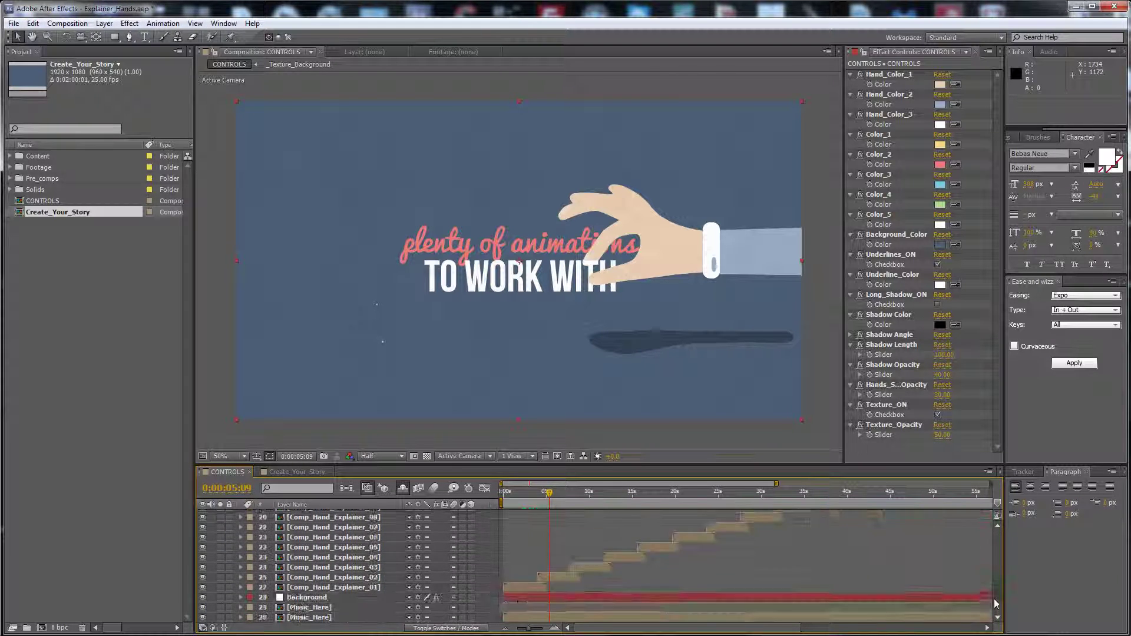
left_click(560, 577)
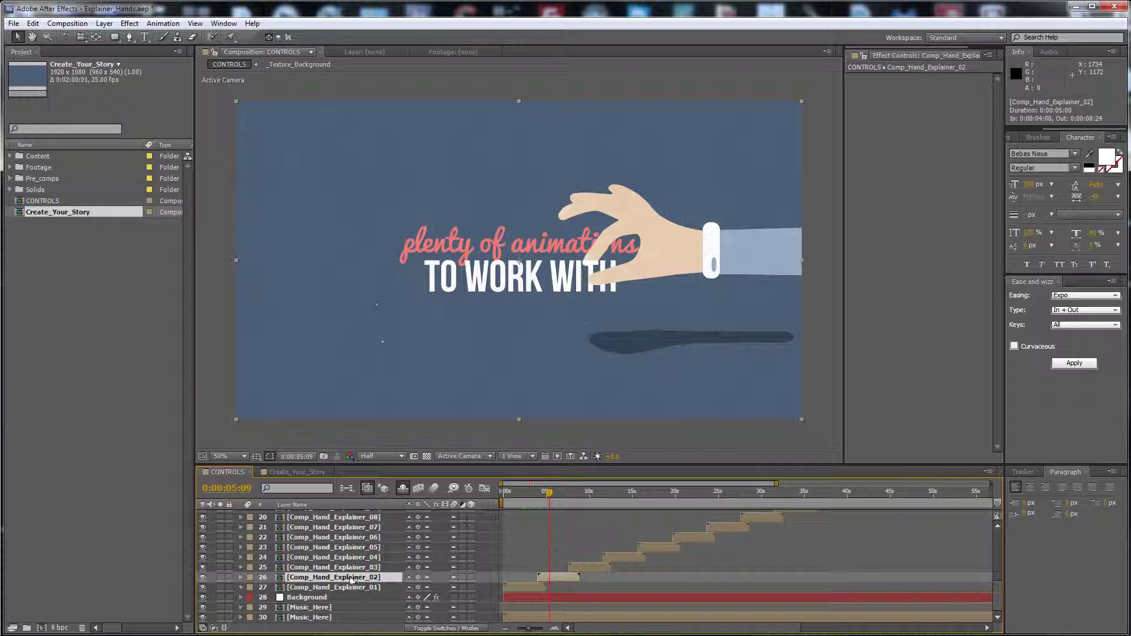
left_click_drag(552, 500, 590, 491)
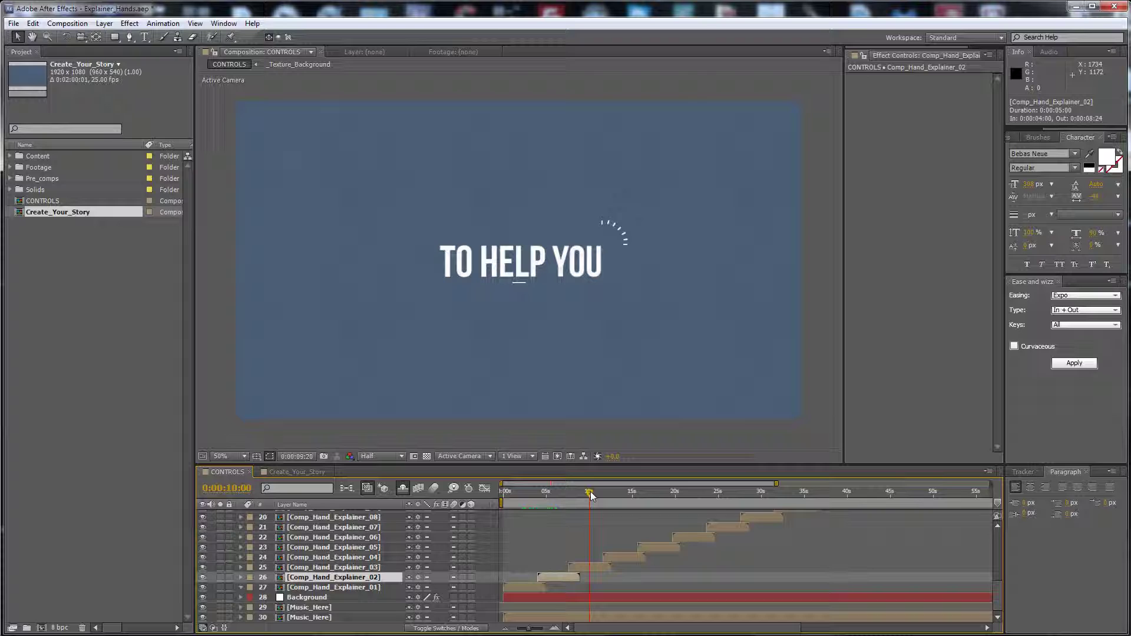
left_click_drag(1001, 590, 999, 536)
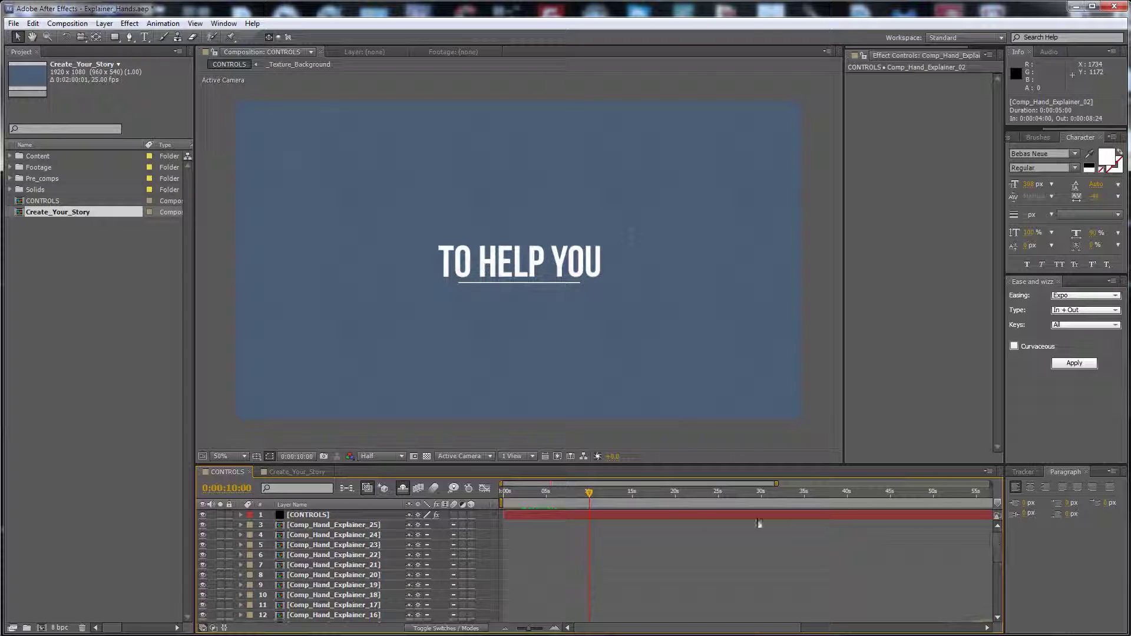
left_click(664, 515)
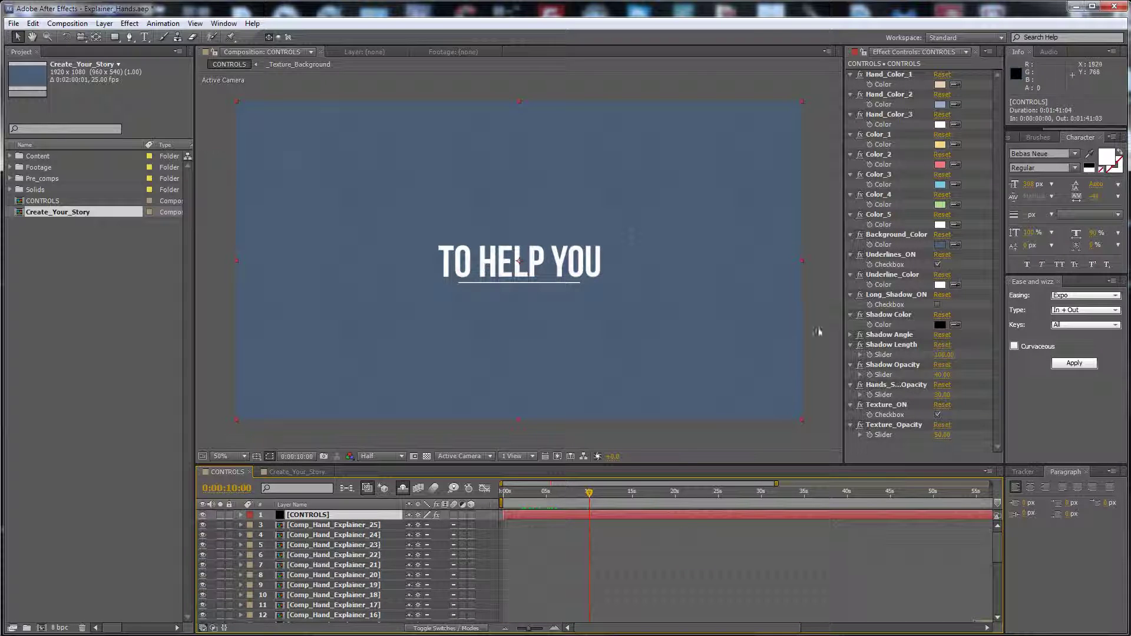
left_click_drag(589, 493, 550, 496)
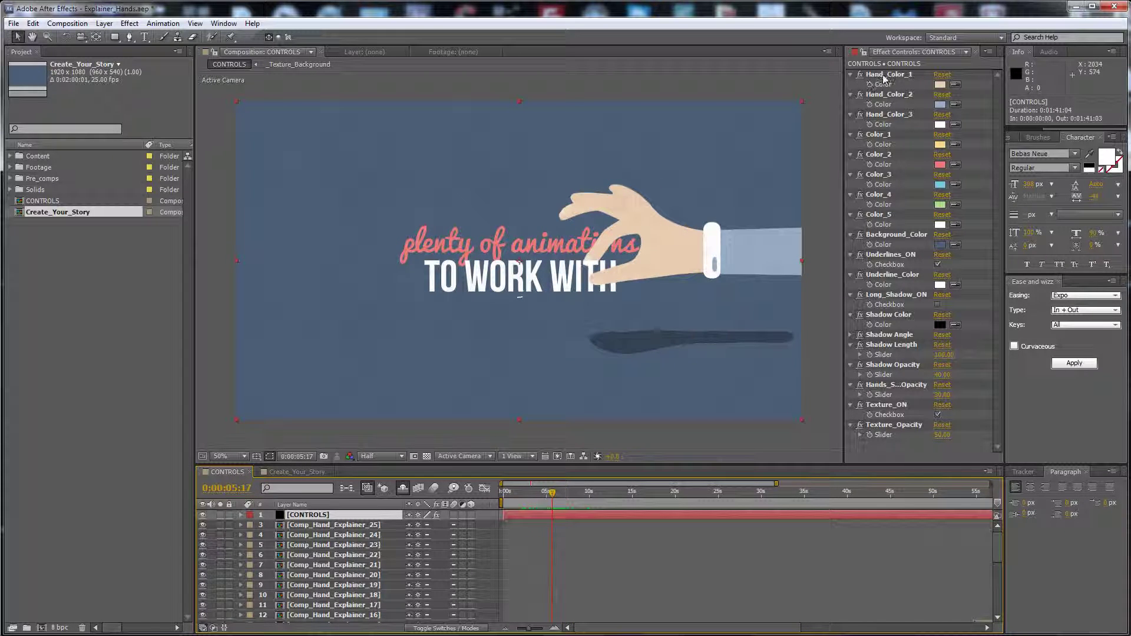
Try a dark brown Hand_Color_1 and a black Hand_Color_2 sleeve, cancelling each change
left_click(940, 85)
left_click_drag(1041, 505, 1108, 548)
key("Escape")
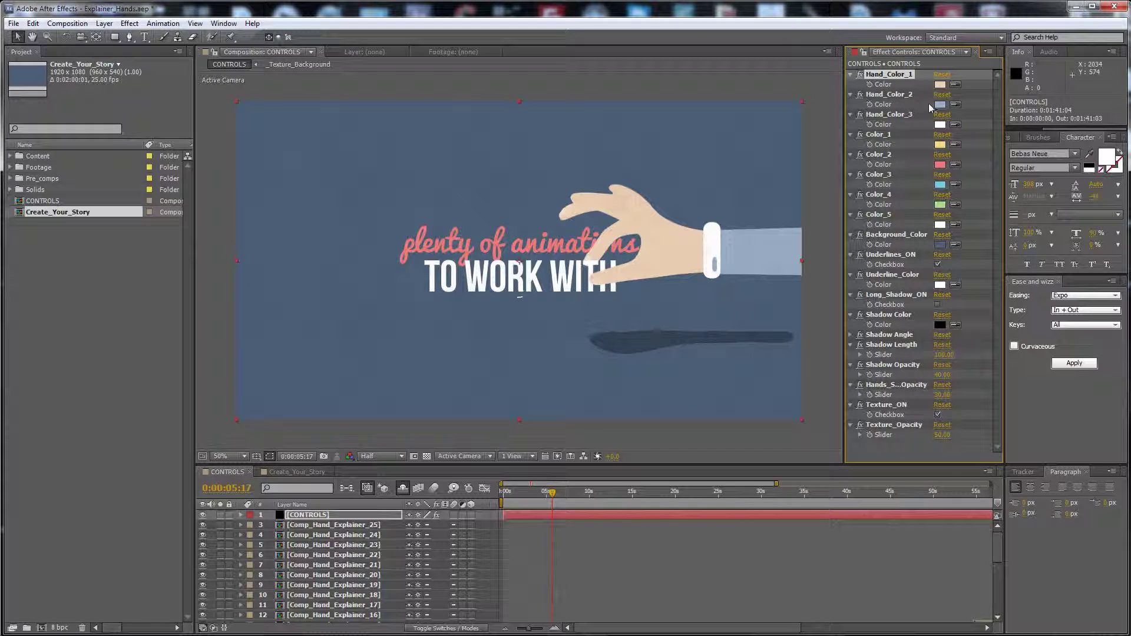
left_click(940, 105)
mouse_move(1023, 584)
left_mouse_down()
mouse_move(997, 589)
mouse_move(1020, 570)
left_mouse_up()
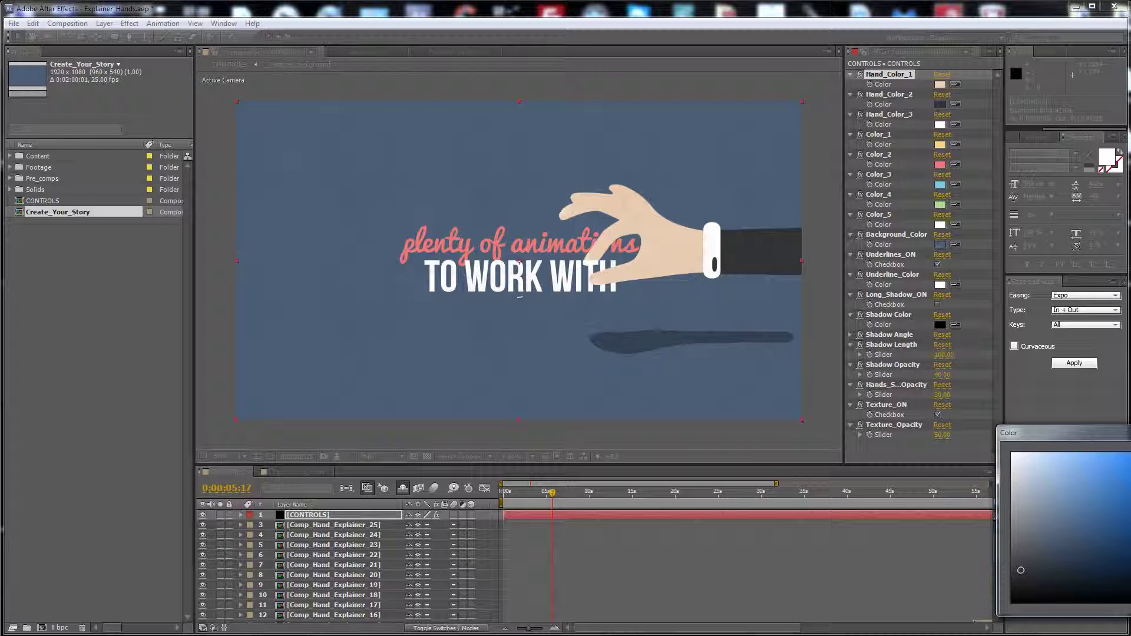
key("Escape")
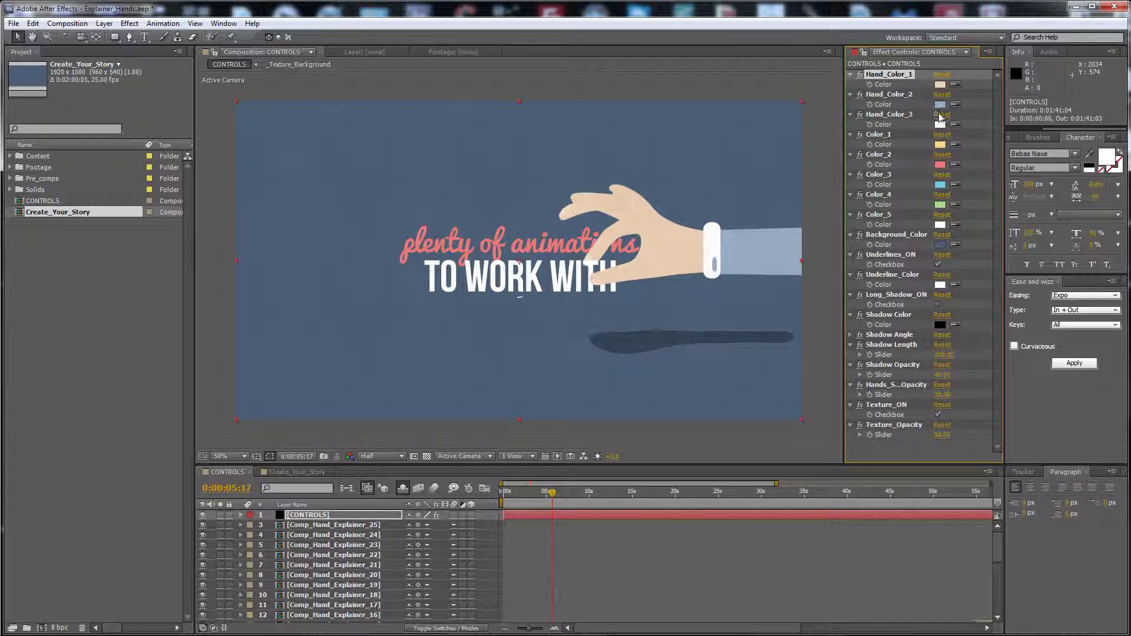
left_click(940, 104)
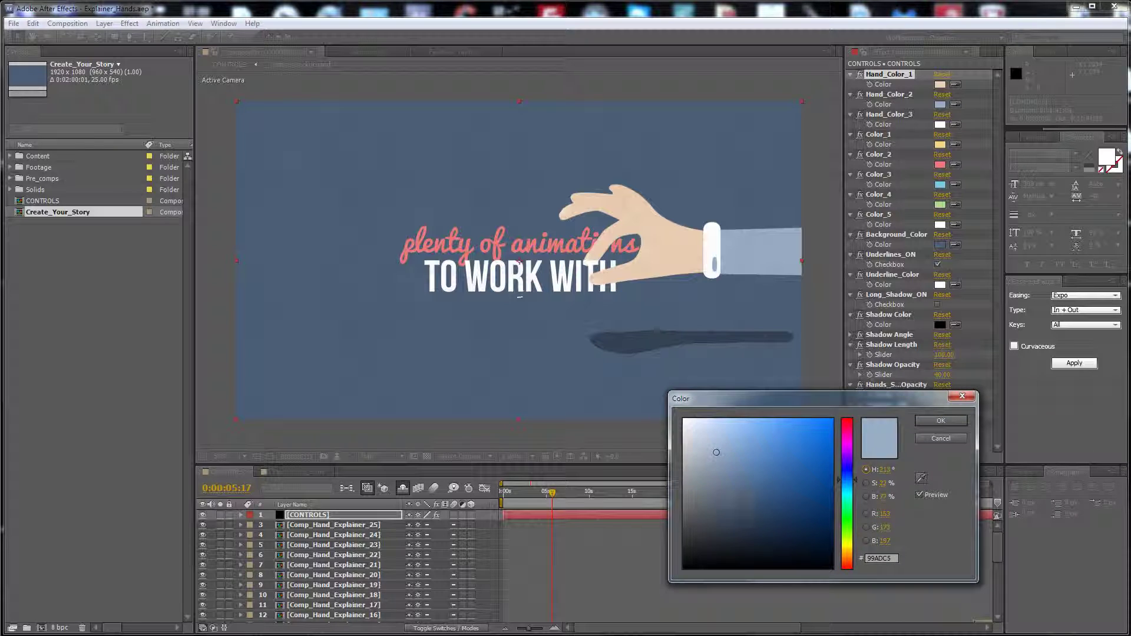
left_click_drag(727, 509, 686, 540)
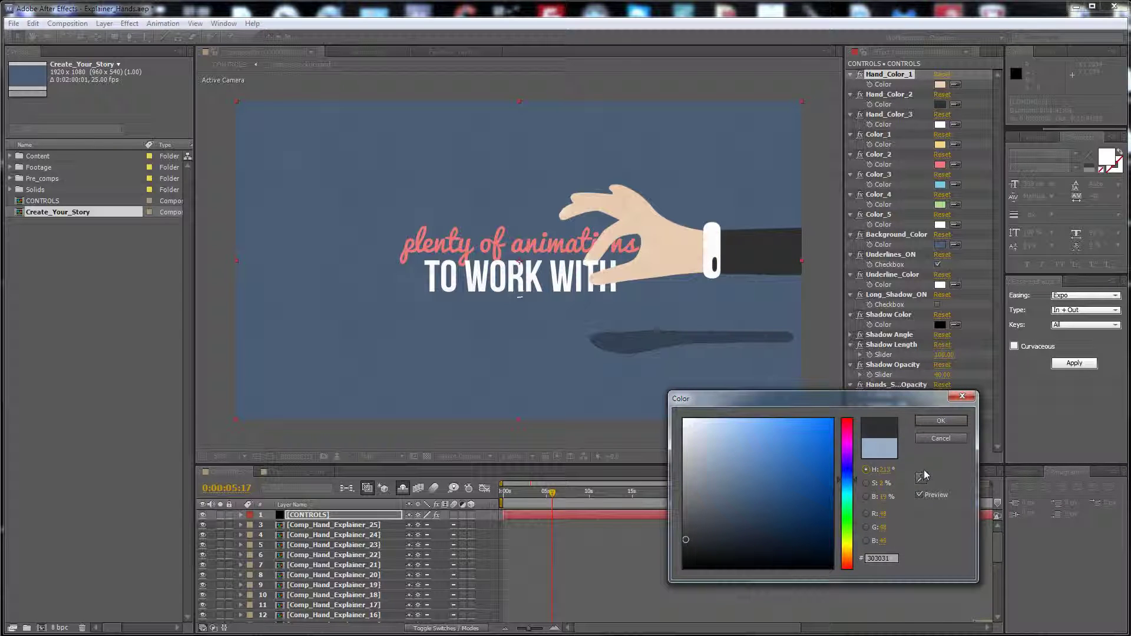
left_click(934, 438)
Test darker red and green for Color_2 and dark grey background, cancelling all changes
left_click(885, 136)
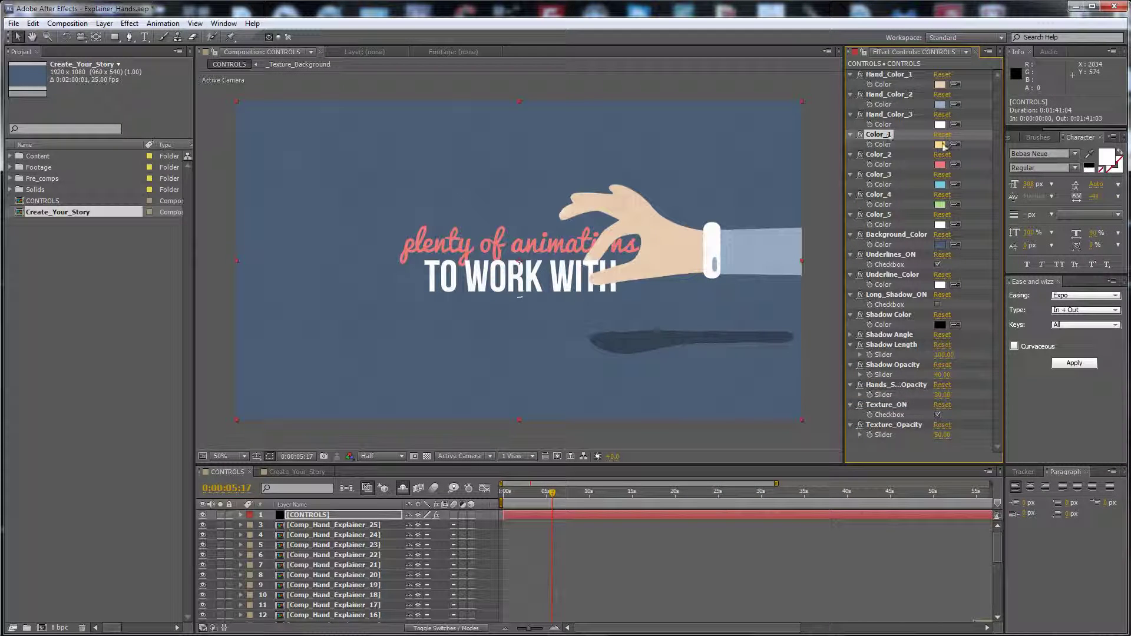
left_click(878, 216)
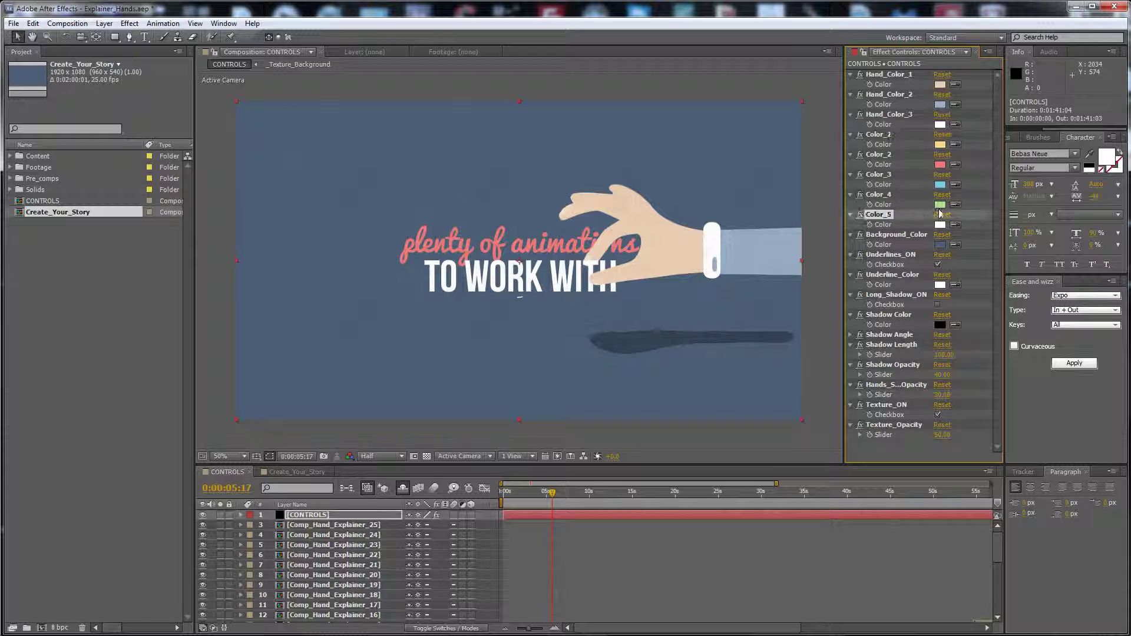
left_click(940, 184)
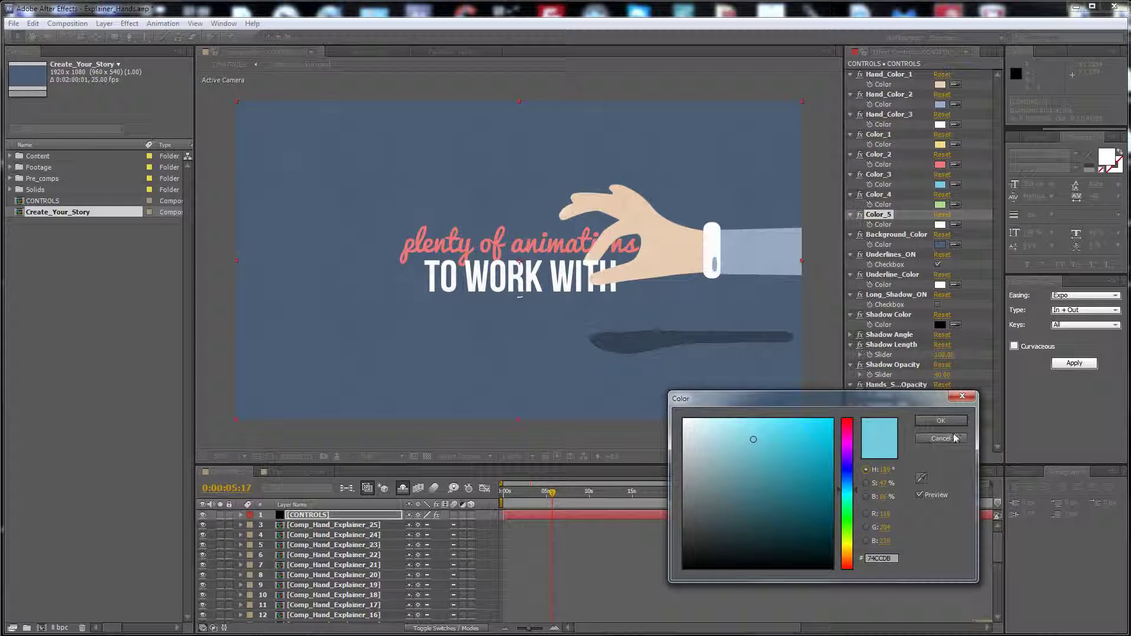
left_click(936, 438)
left_click(940, 165)
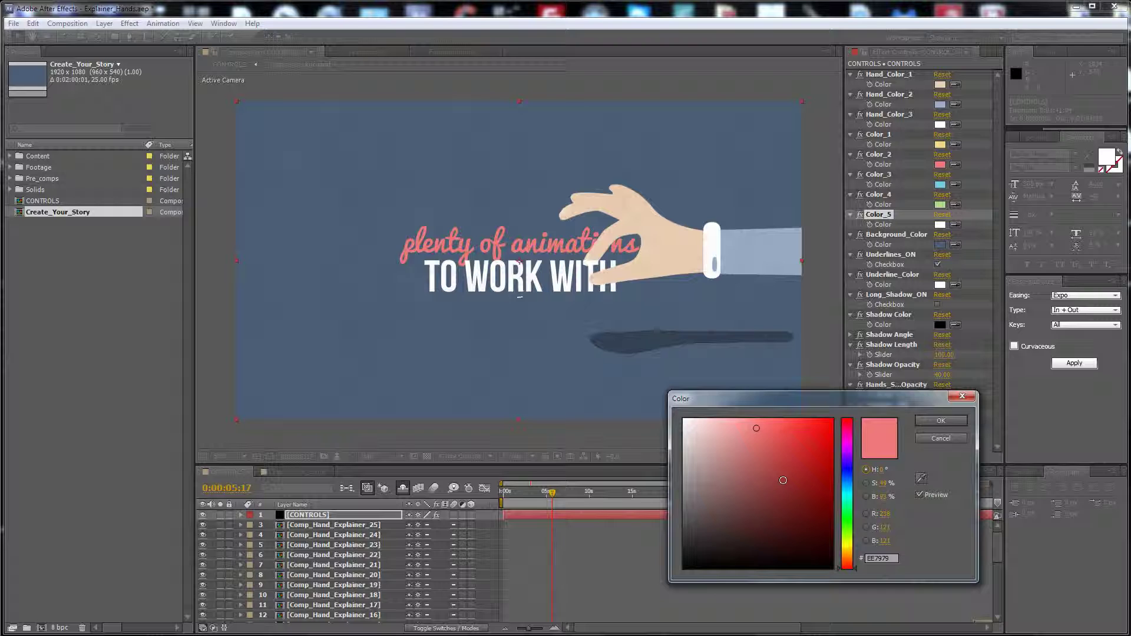
left_click_drag(783, 481, 752, 486)
left_click(847, 500)
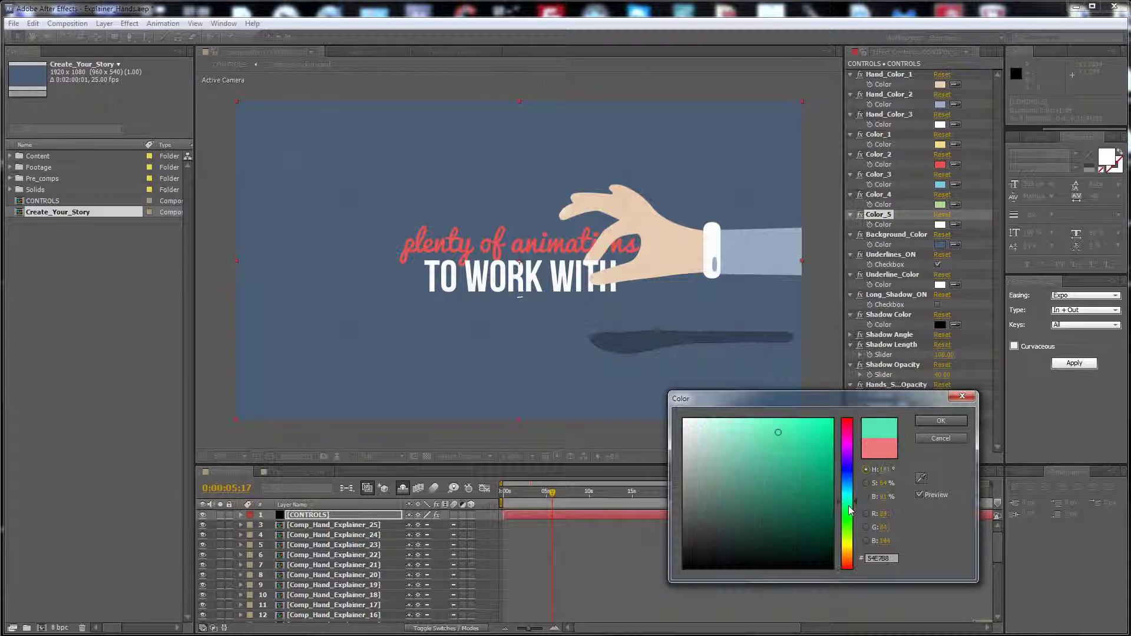
left_click(940, 438)
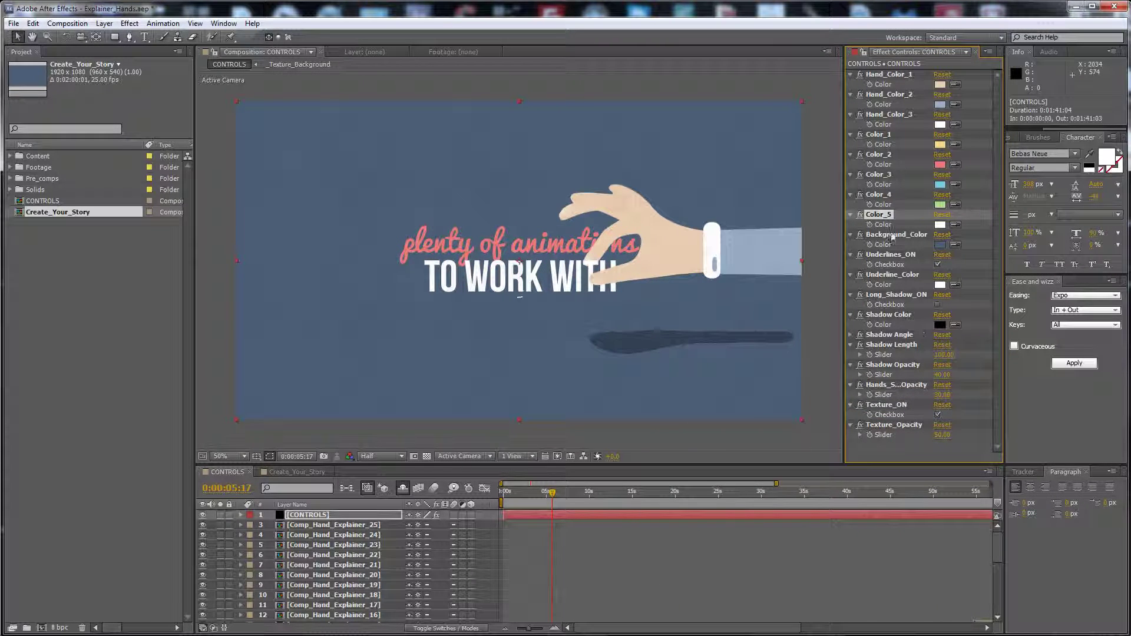
left_click(940, 244)
left_click_drag(712, 532, 689, 534)
left_click(940, 439)
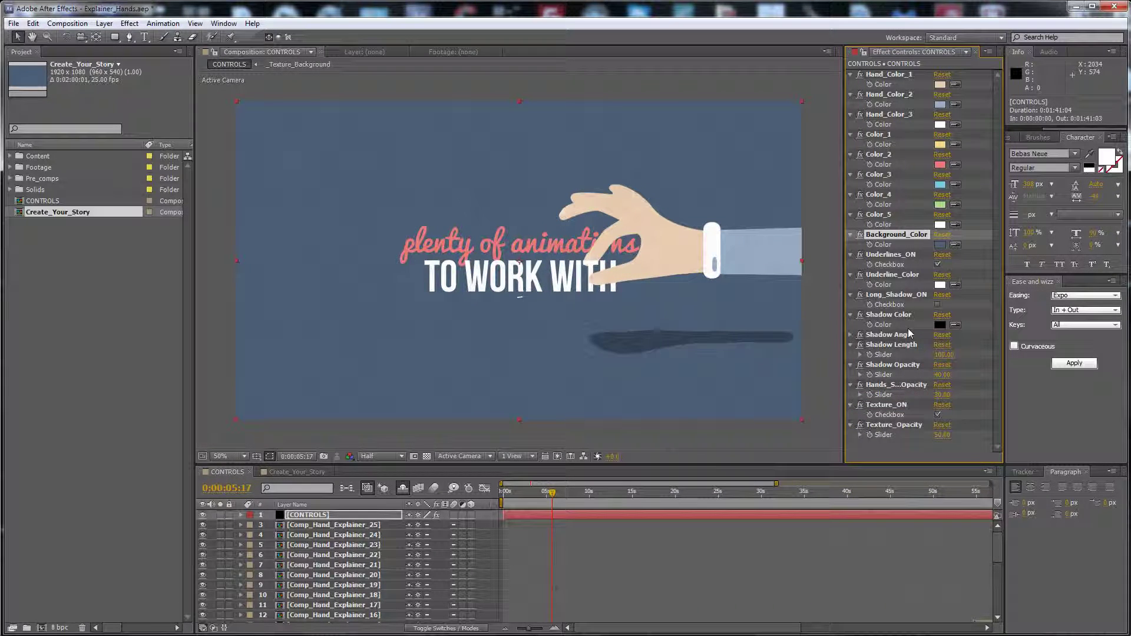
Toggle Underlines_ON off and back on, then enable Long_Shadow_ON behind the text
left_click(896, 256)
left_click(560, 494)
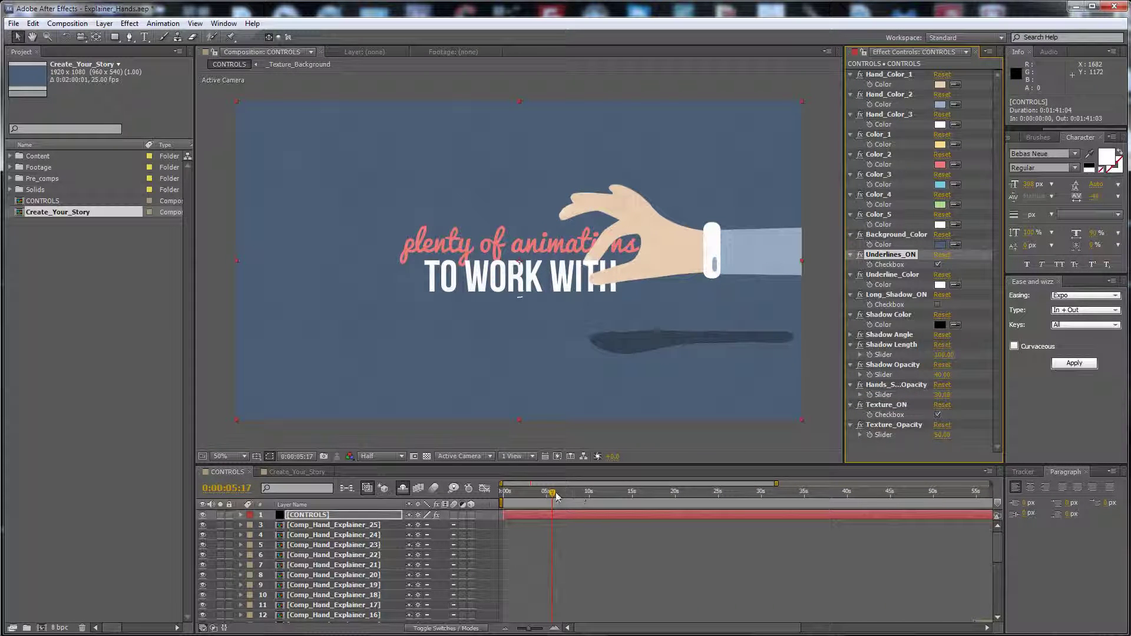
left_click(938, 265)
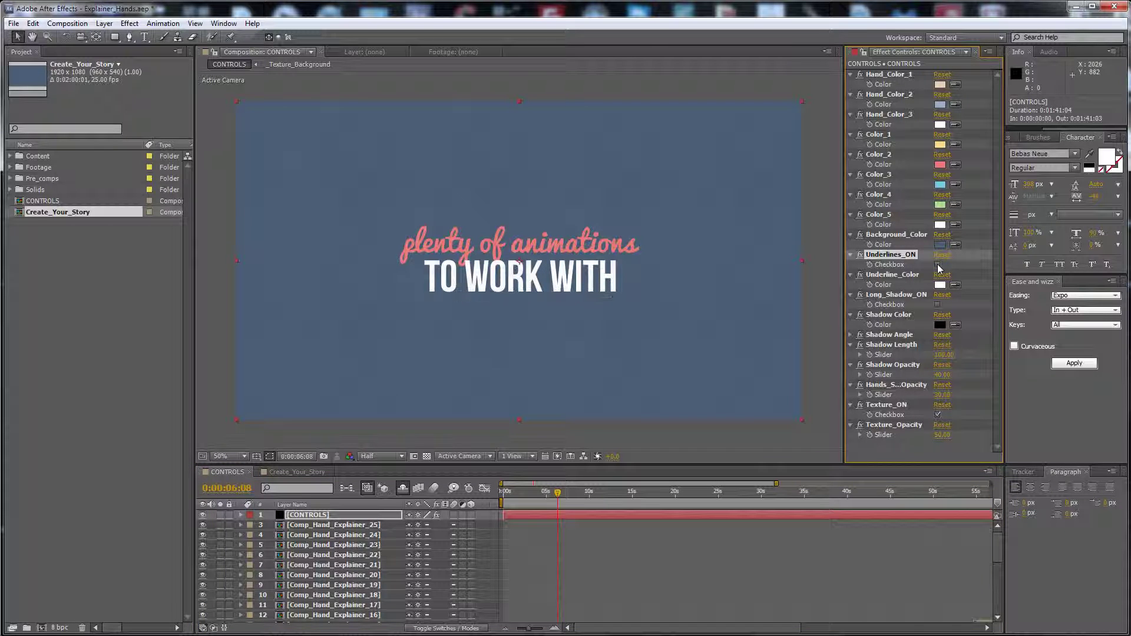
left_click(938, 265)
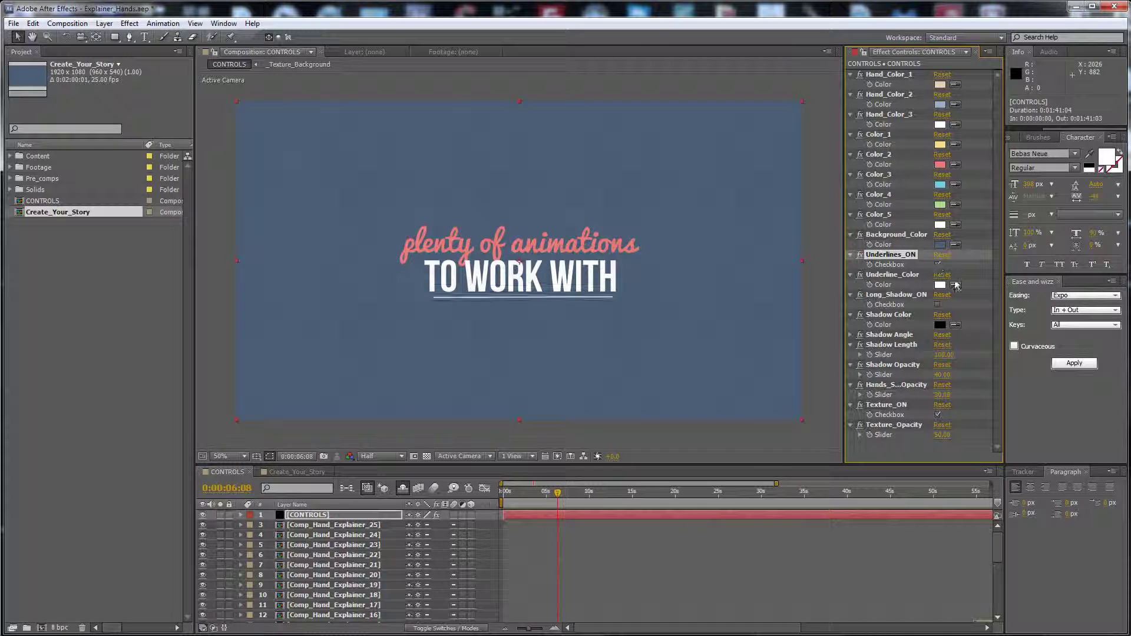
left_click(905, 275)
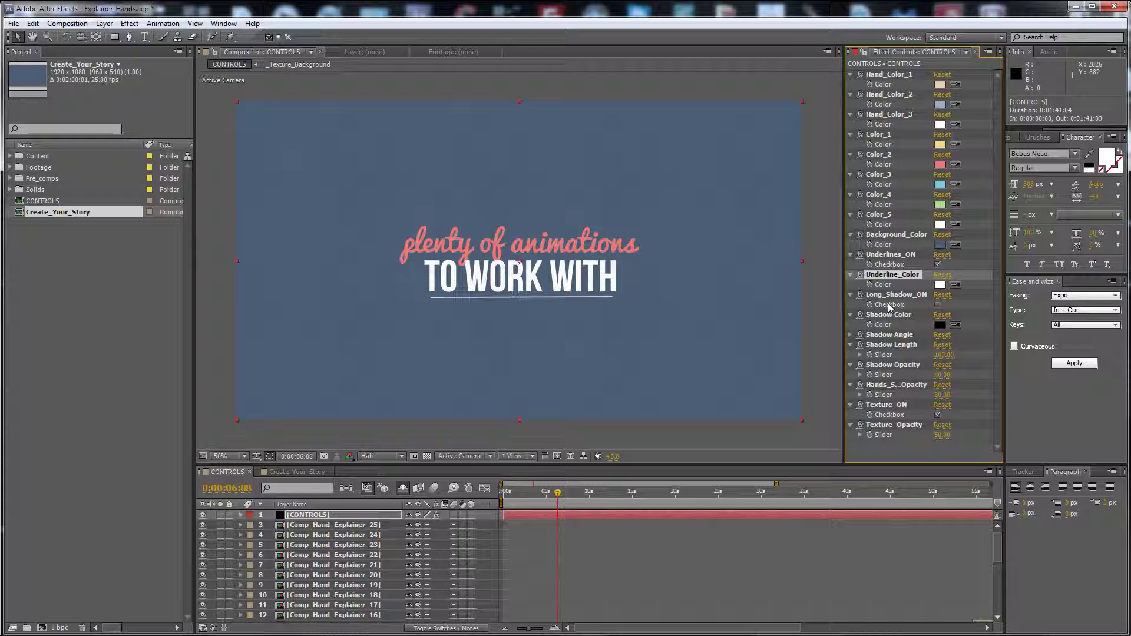
left_click(889, 296)
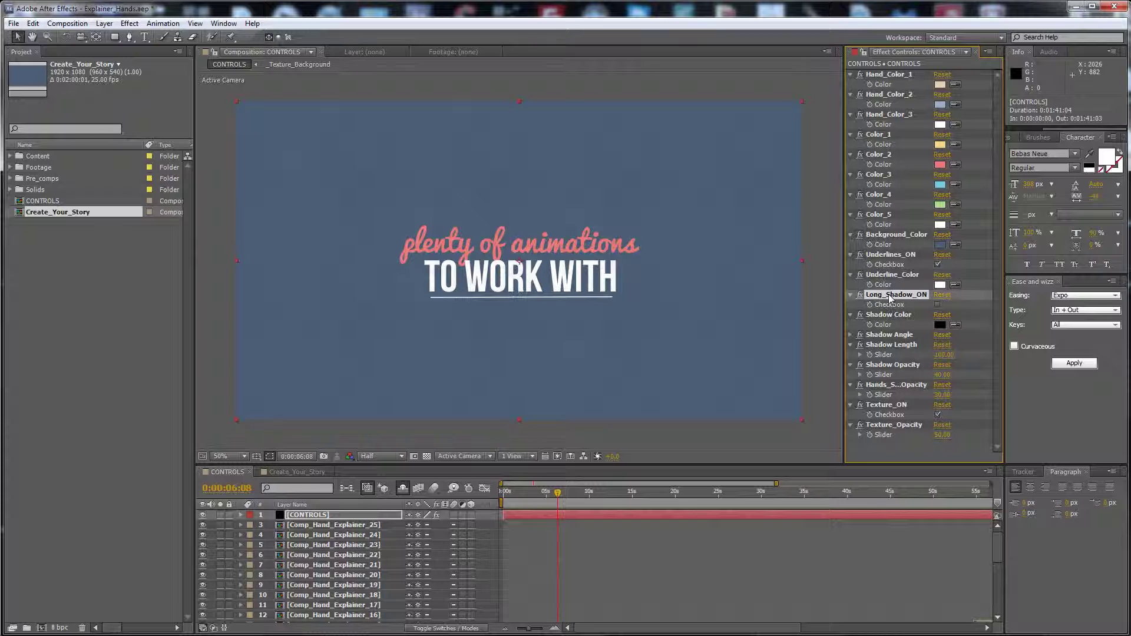
left_click(938, 304)
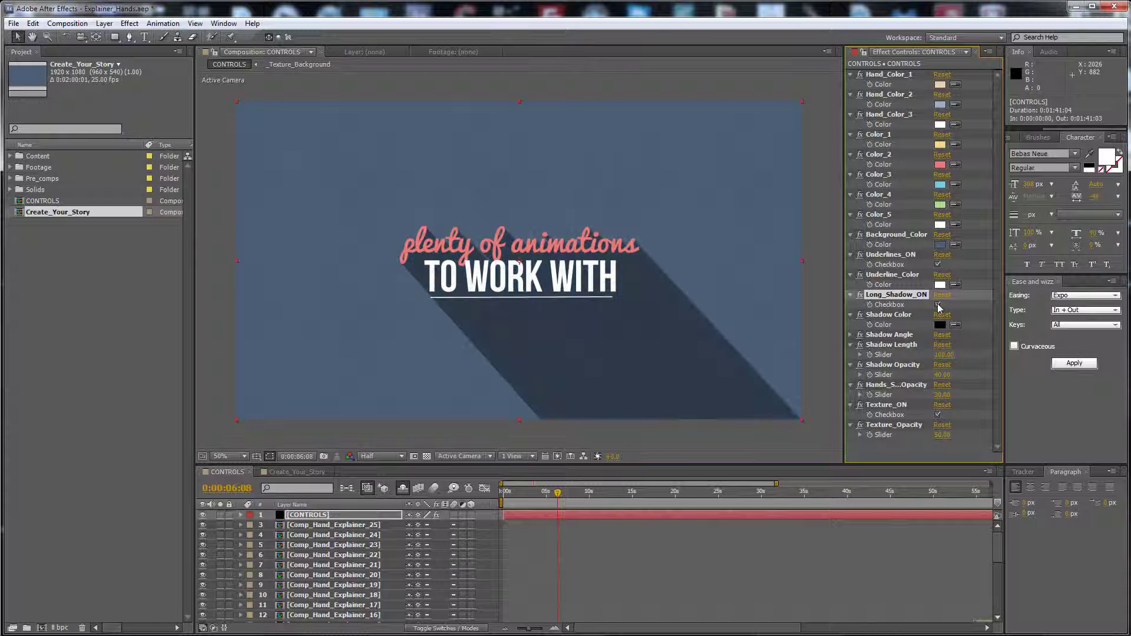
Try the sampled pink for Shadow Color, then set it to near-black
left_click(893, 318)
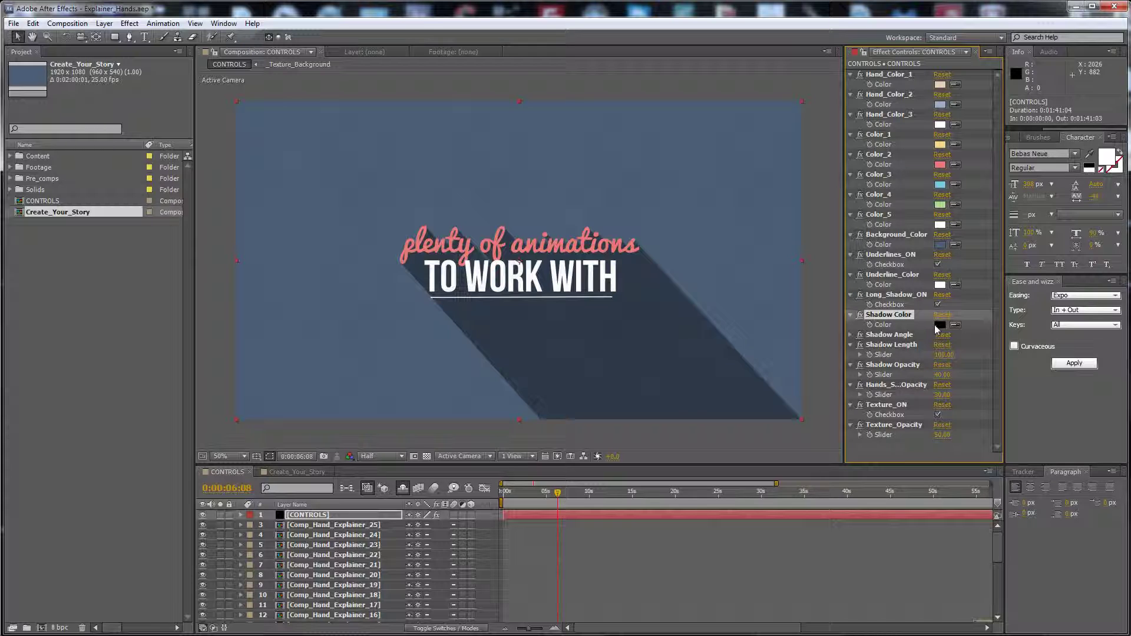
left_click(954, 325)
left_click(633, 248)
left_click(940, 325)
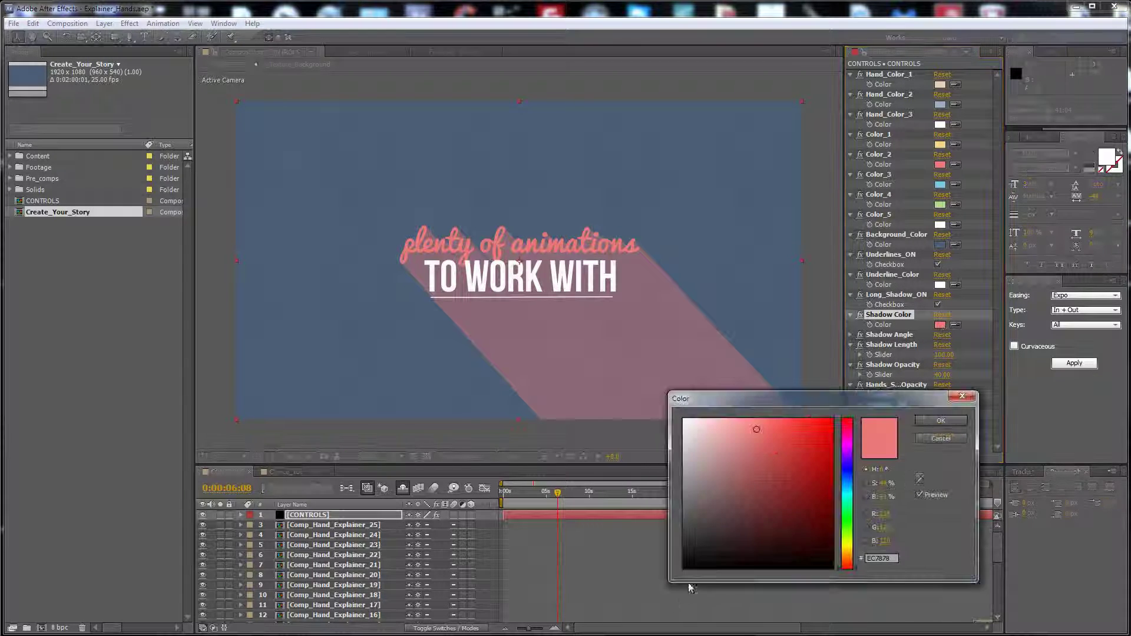
left_click(696, 561)
left_click(940, 420)
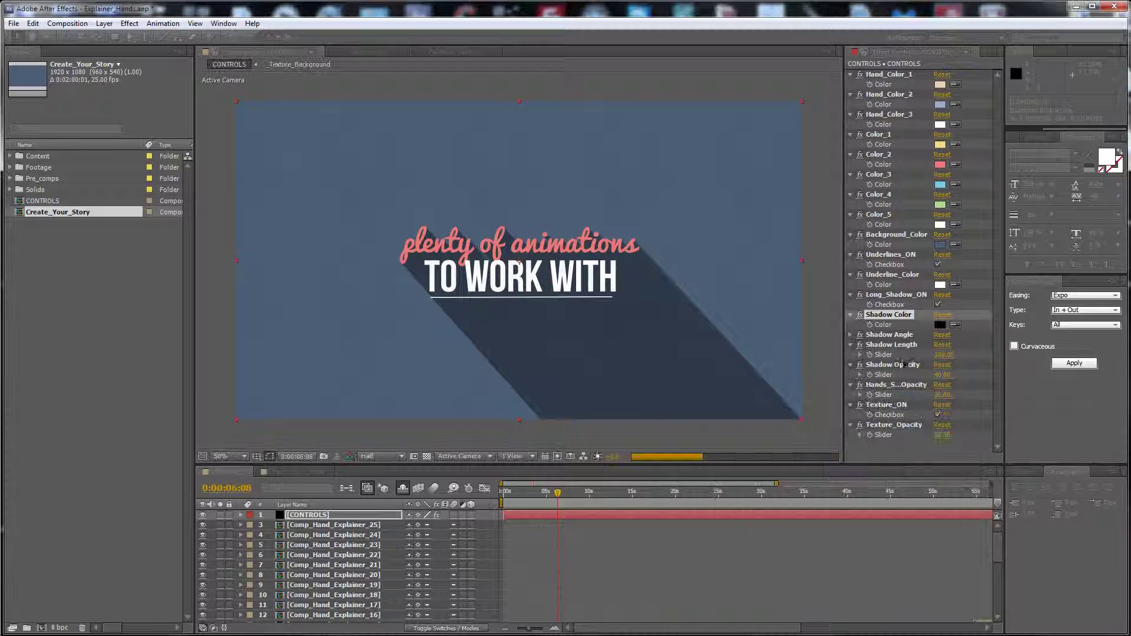
Try different long shadow angles, ending with the shadow toward the lower right
left_click(851, 335)
left_click(940, 366)
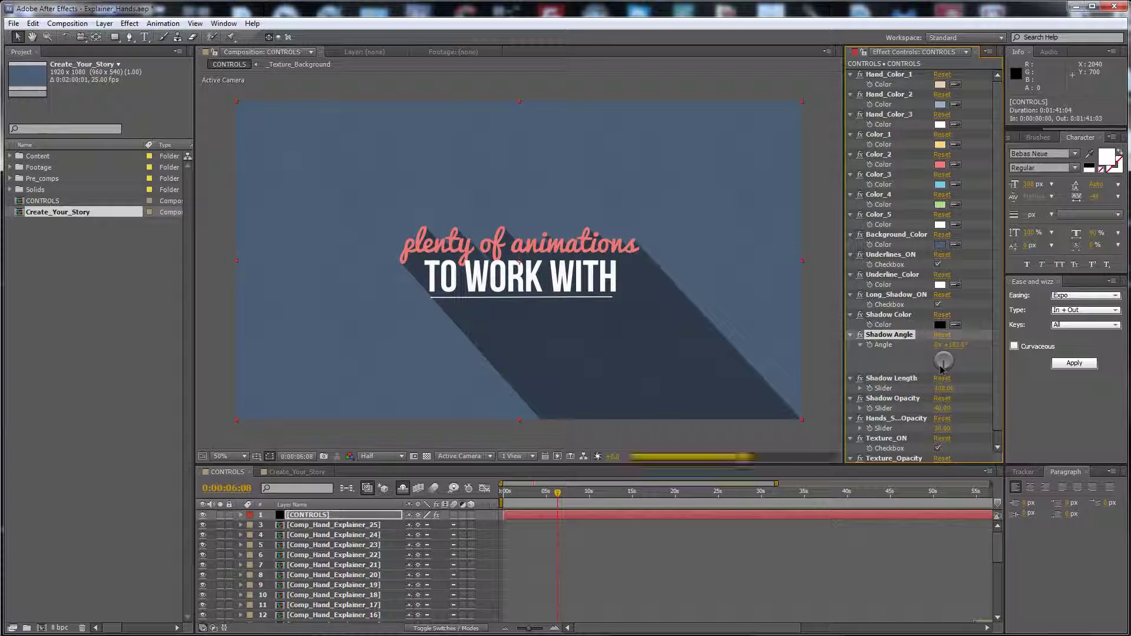
left_click_drag(940, 366, 938, 366)
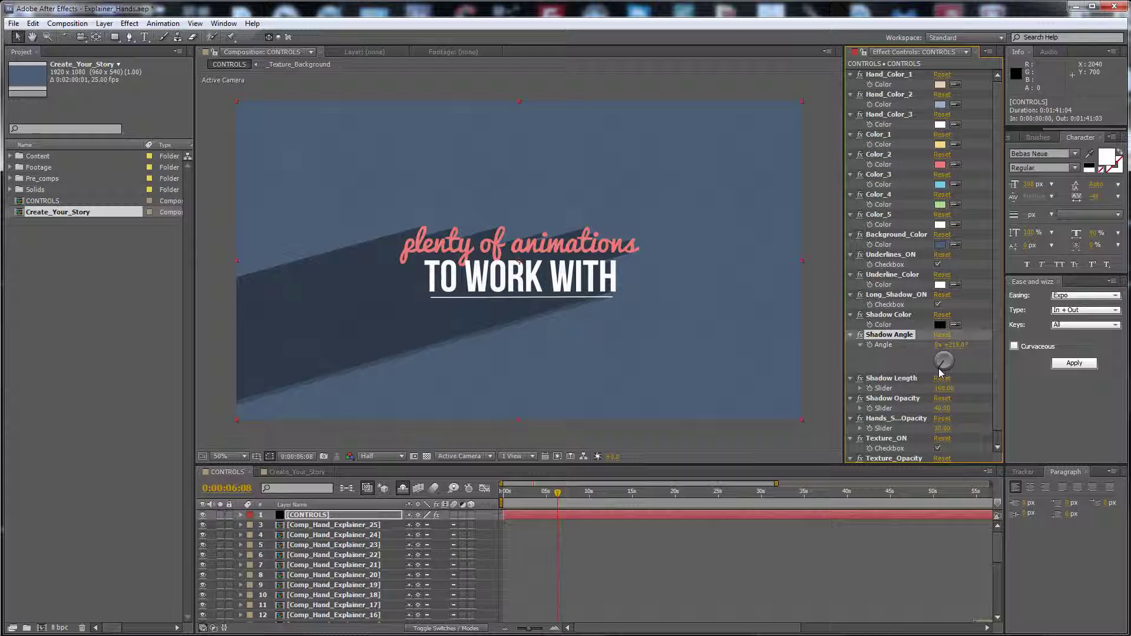
left_click(949, 365)
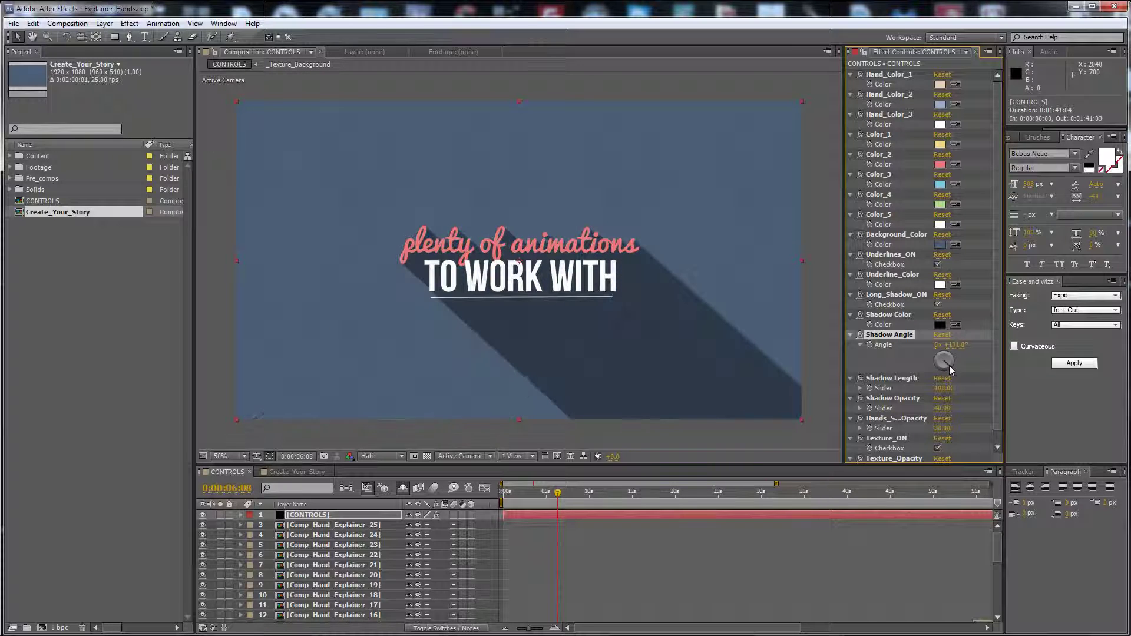
left_click(850, 335)
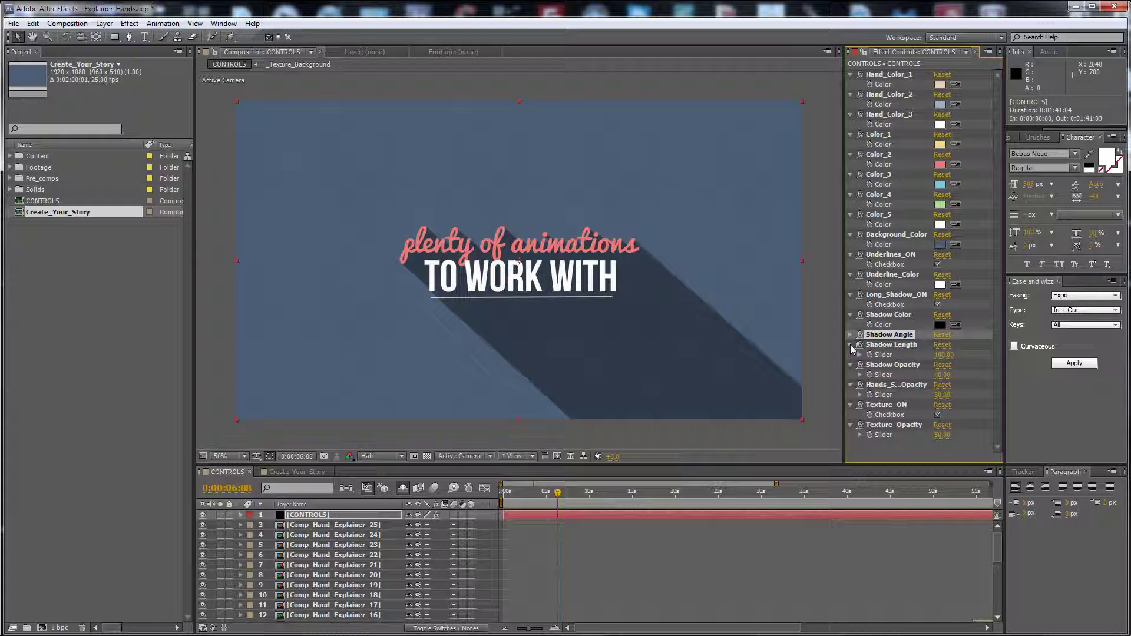
left_click(893, 345)
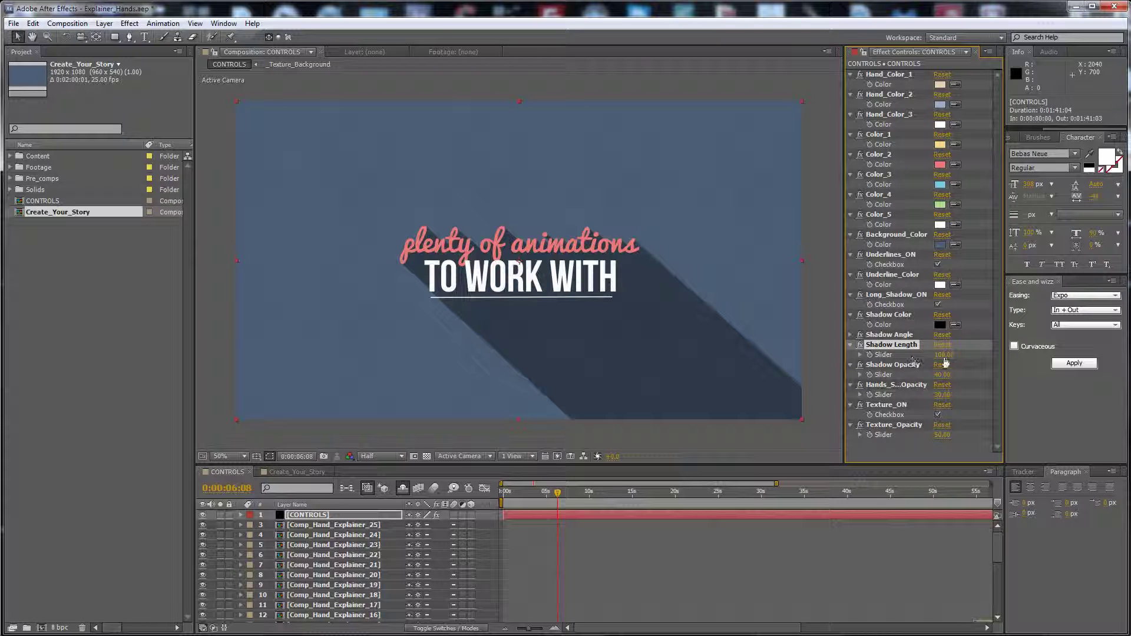
left_click(850, 345)
Try Shadow Opacity values 20 and 60, settling on 40
left_click(892, 354)
left_click(942, 365)
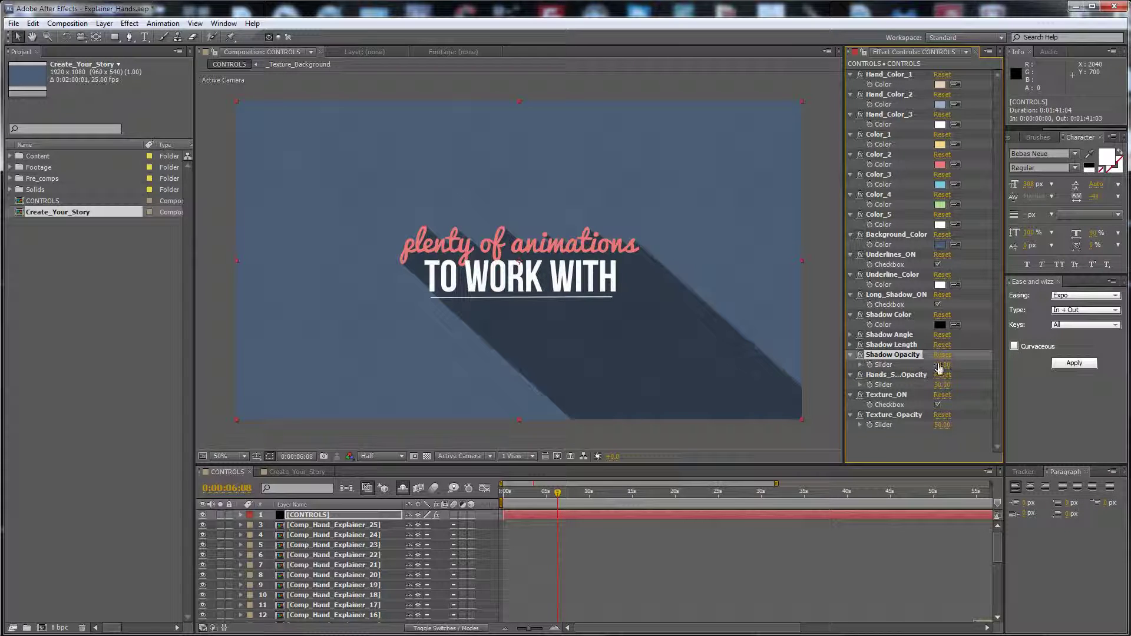
type("20")
key("Return")
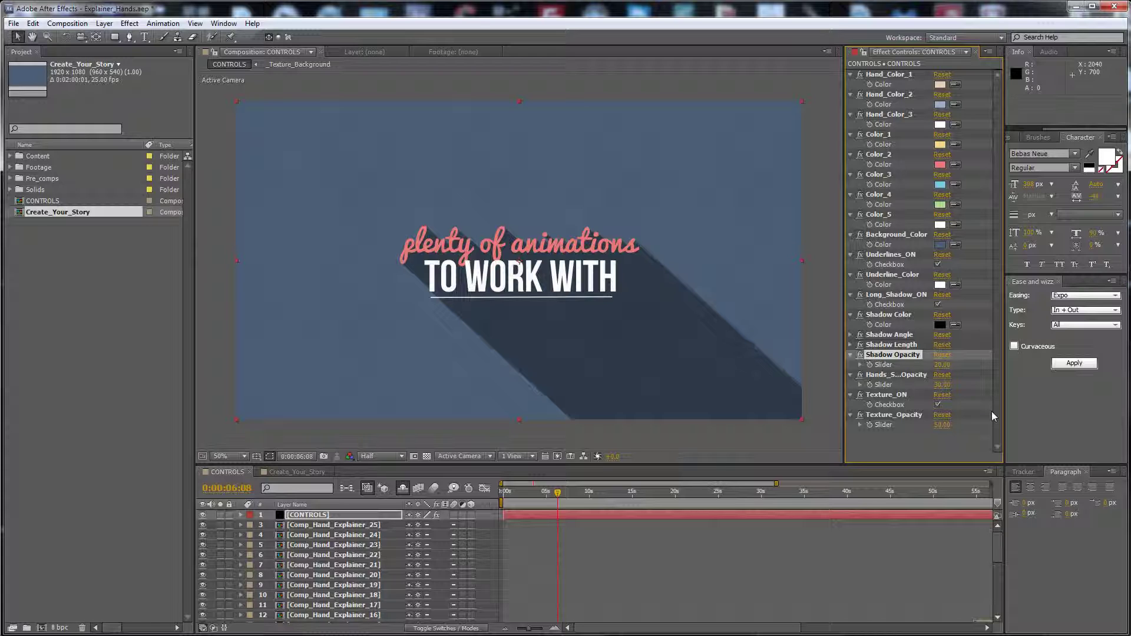
left_click(941, 366)
type("60")
key("Return")
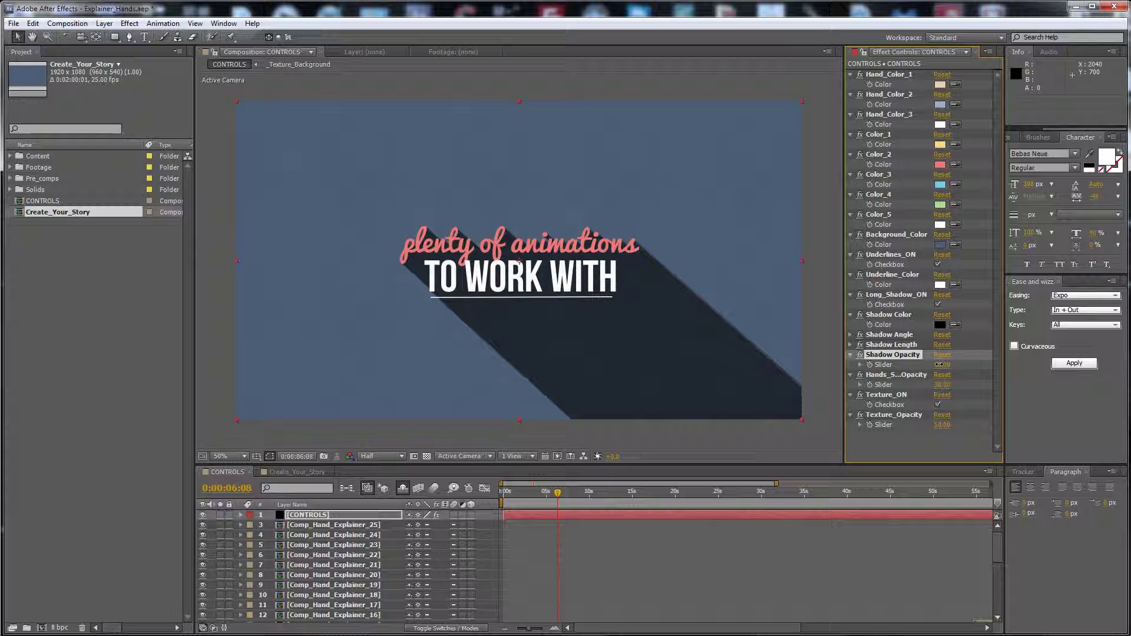
type("40")
key("Return")
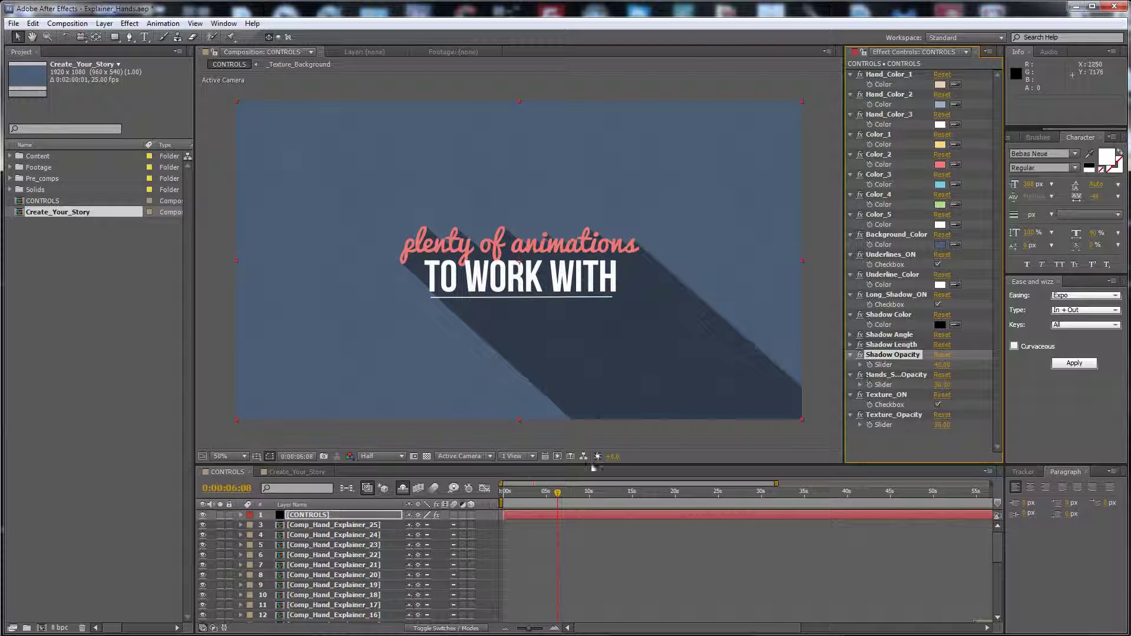
At the hand frame, toggle Long_Shadow_ON off and on and set Hands_Shadow_Opacity to 0
left_click(553, 493)
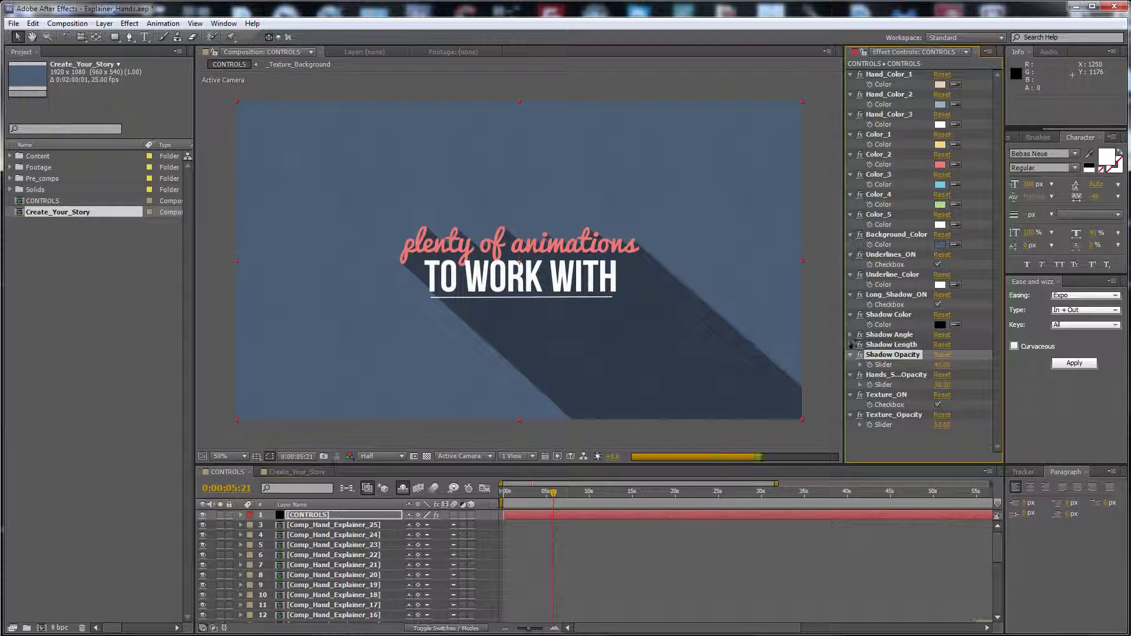
left_click(899, 296)
left_click(938, 304)
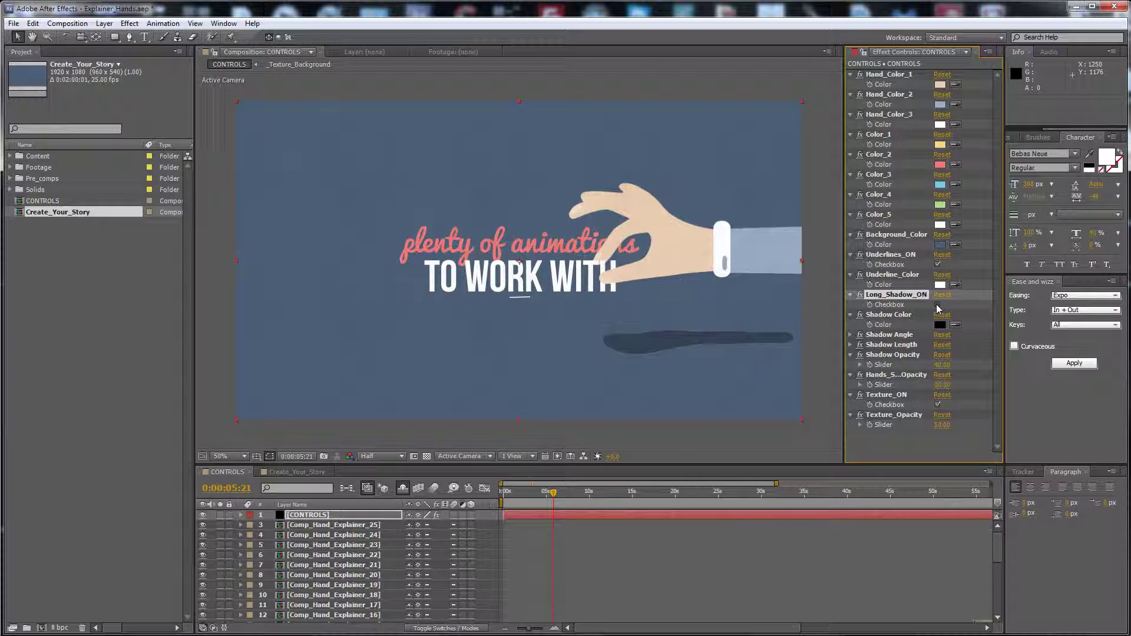
left_click(938, 304)
left_click(941, 384)
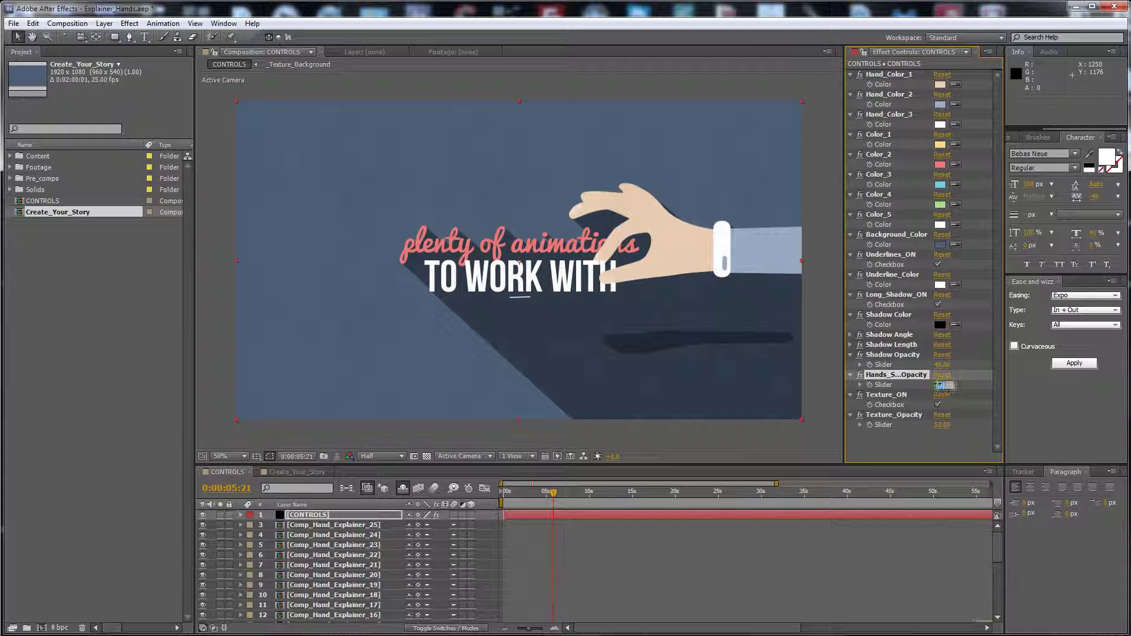
type("0")
key("Return")
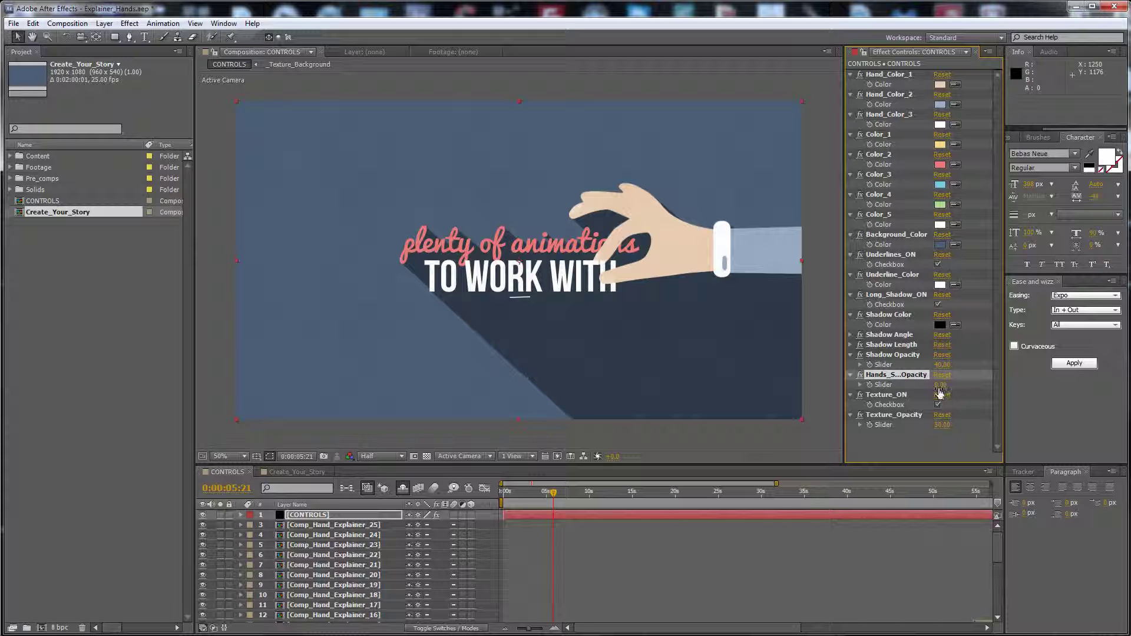
Turn off the long shadow and set Hands_Shadow_Opacity to 40, then 20
left_click(938, 305)
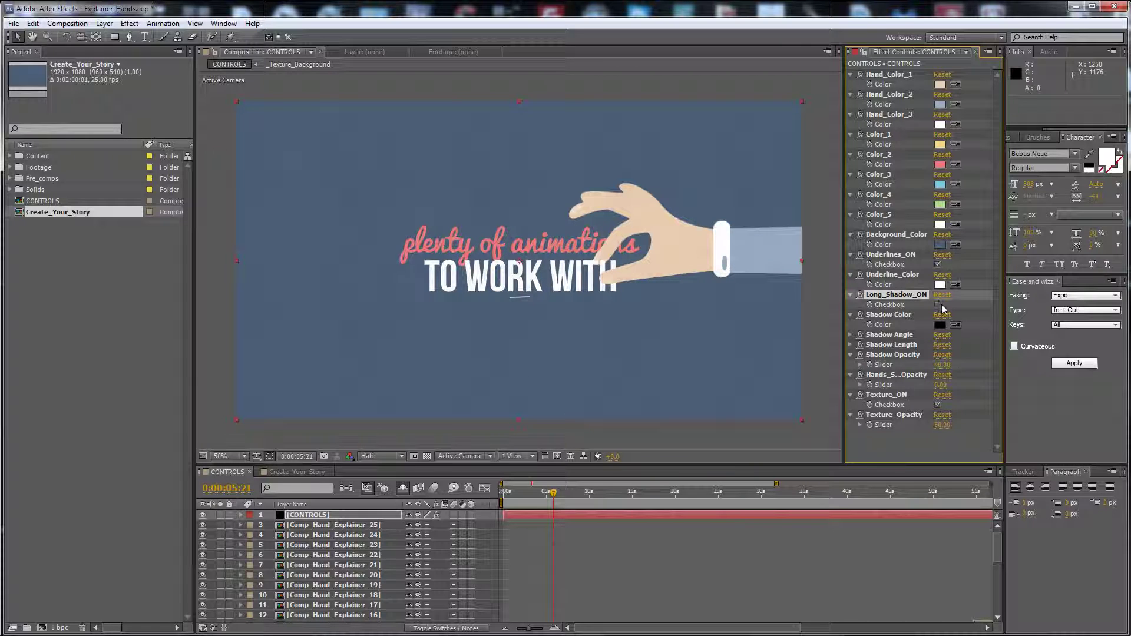
left_click(941, 384)
type("40")
key("Return")
left_click(939, 385)
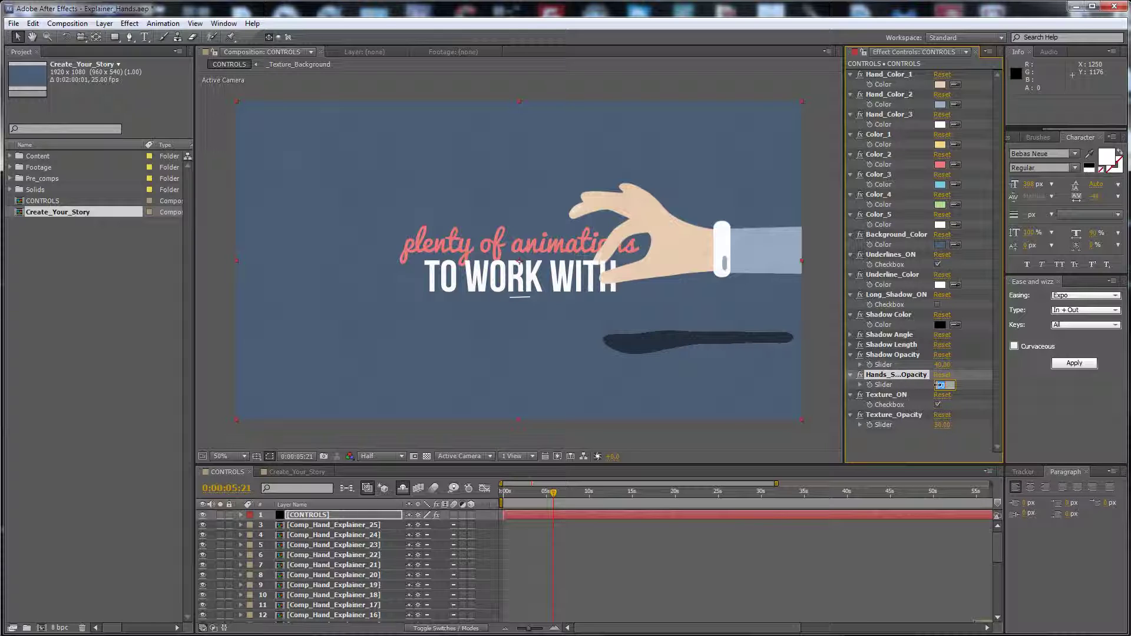
type("20")
key("Return")
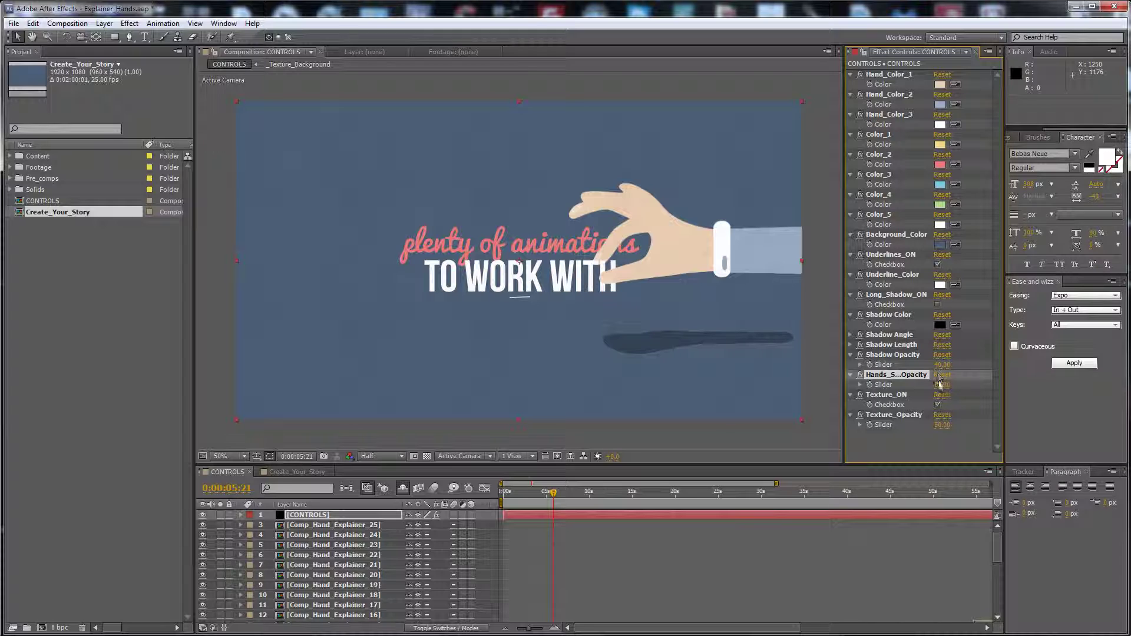
Toggle Texture_ON and edit the Texture_Opacity value
left_click(900, 399)
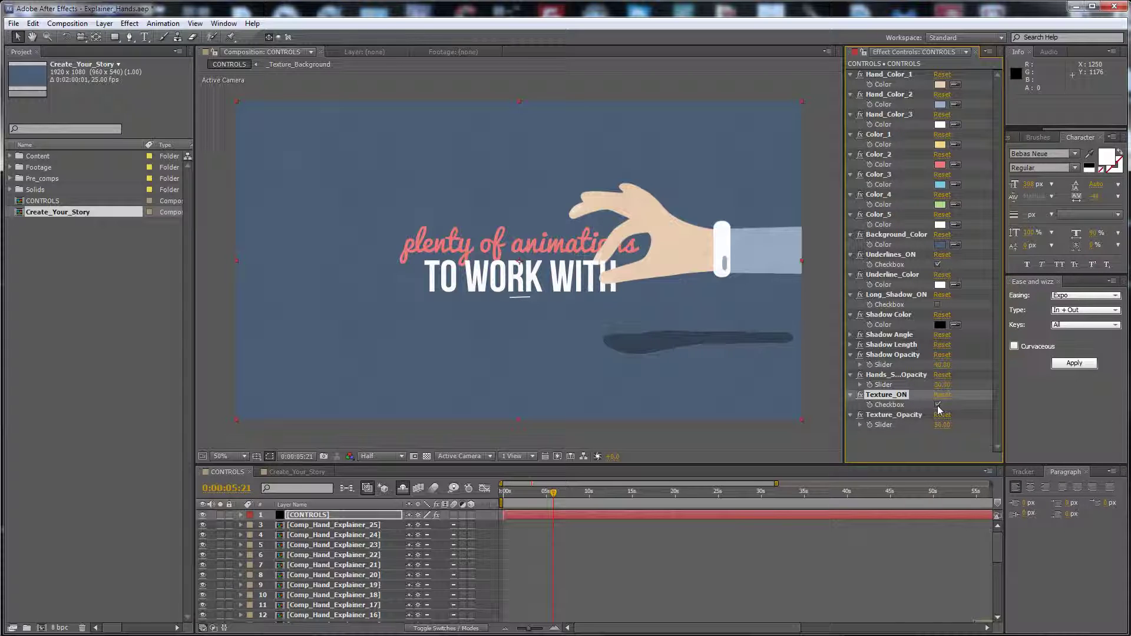
left_click(937, 404)
left_click(941, 424)
key("Return")
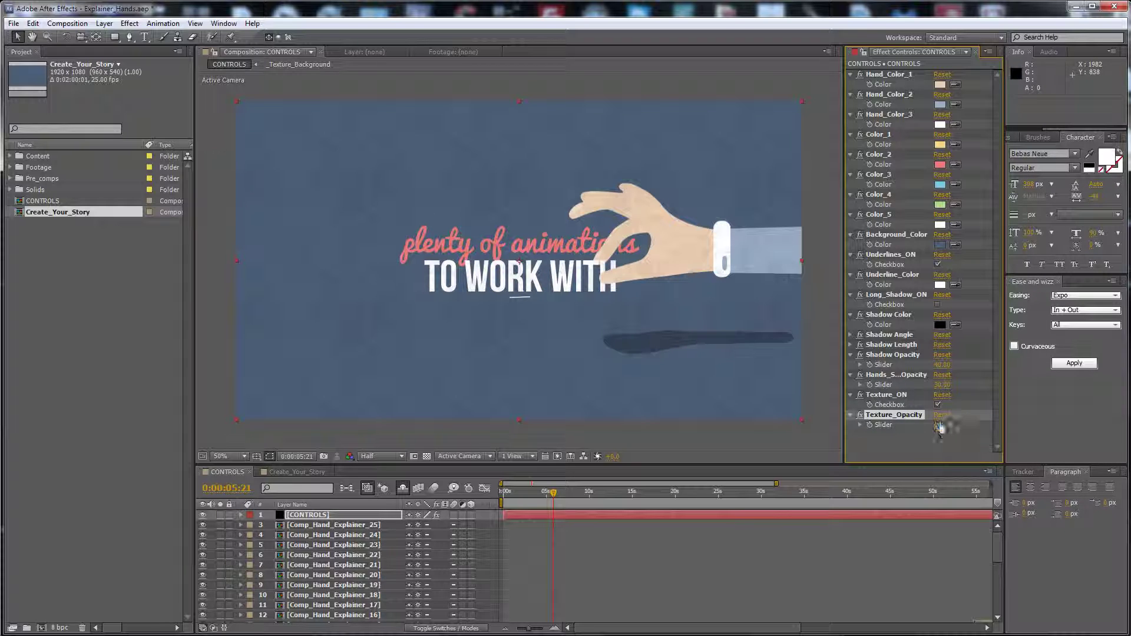
left_click(940, 425)
Show the full timeline and move to the closing thank-you scene
left_click(543, 535)
left_click(550, 515)
left_click_drag(553, 494, 576, 495)
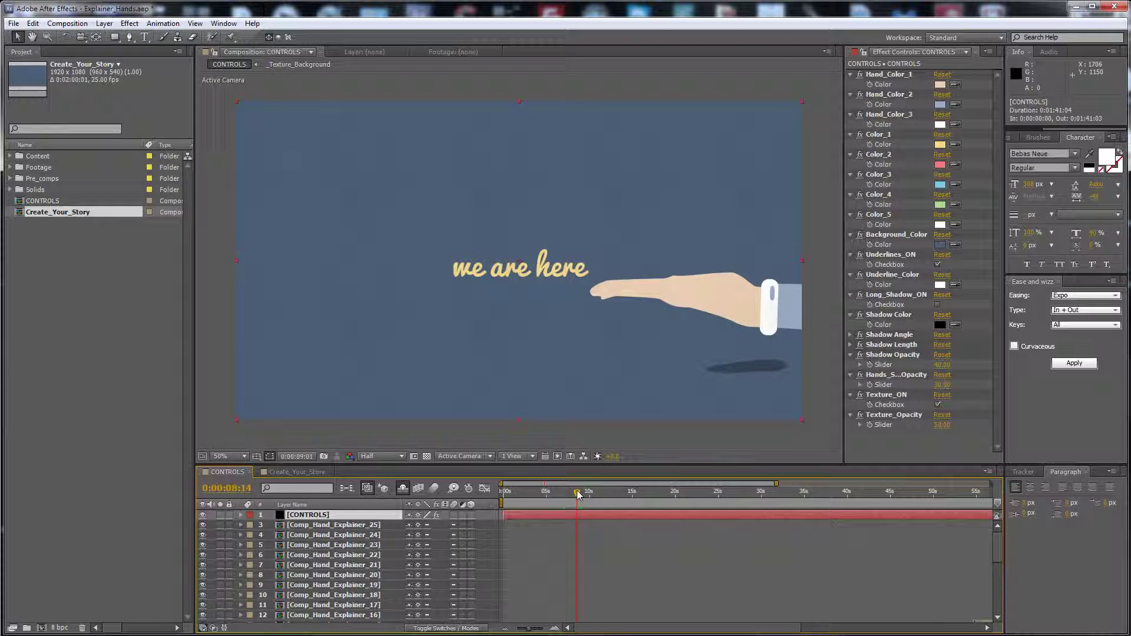
left_click_drag(978, 494, 992, 500)
key("minus")
key("minus")
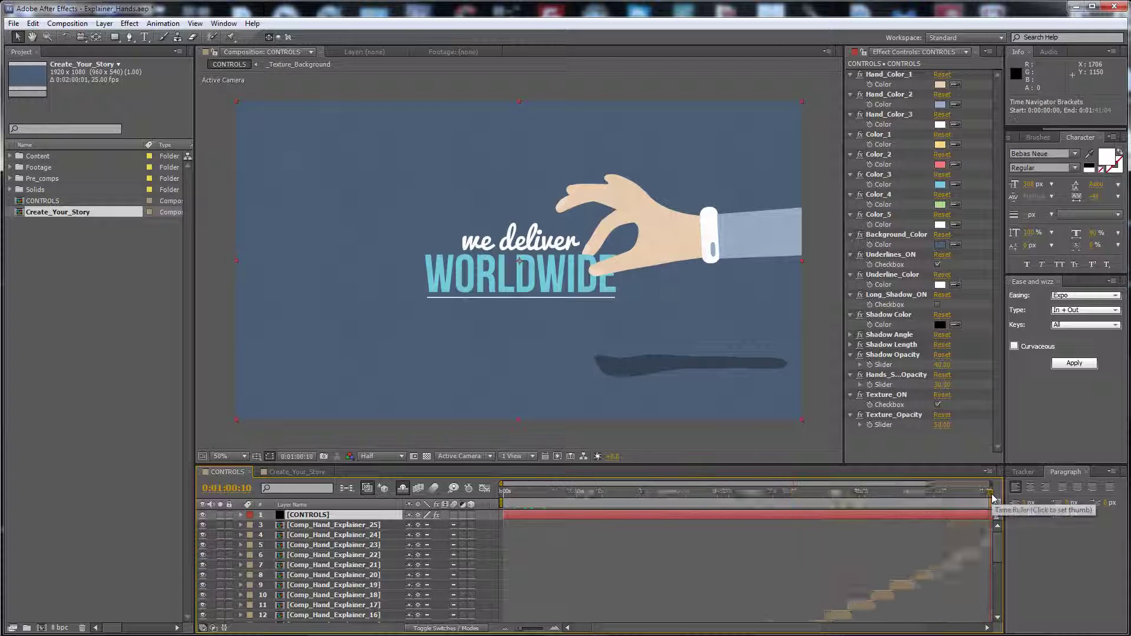
left_click(969, 496)
Open Comp_Hand_Explainer_25, reveal Logo_Placeholder's source in the project, then preview and close it
double_click(973, 523)
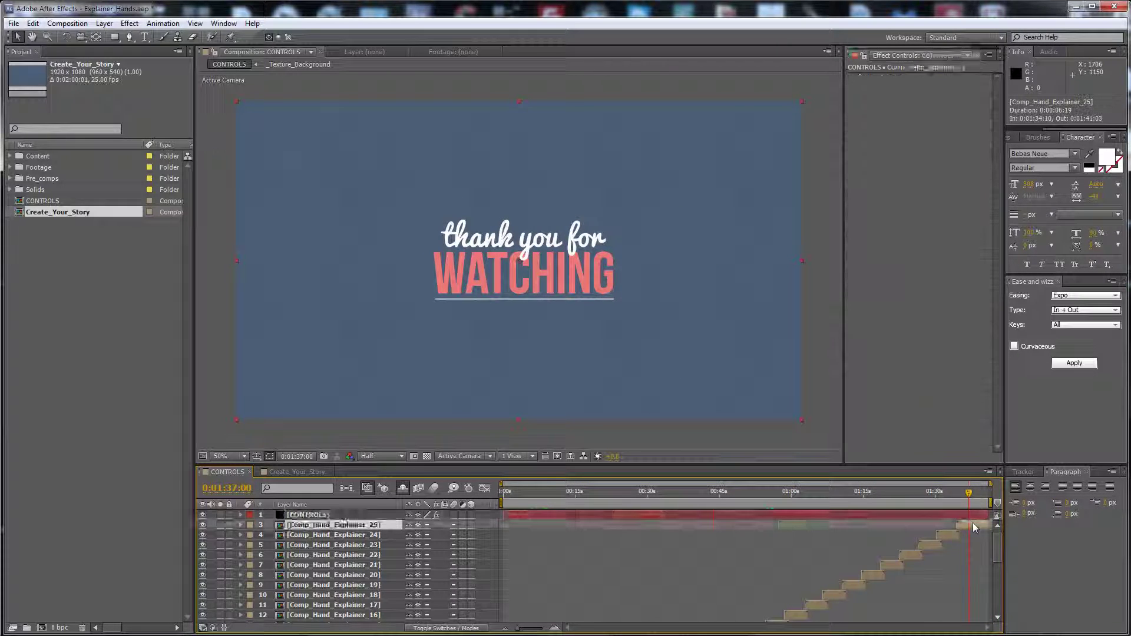
left_click_drag(874, 499, 871, 571)
right_click(870, 566)
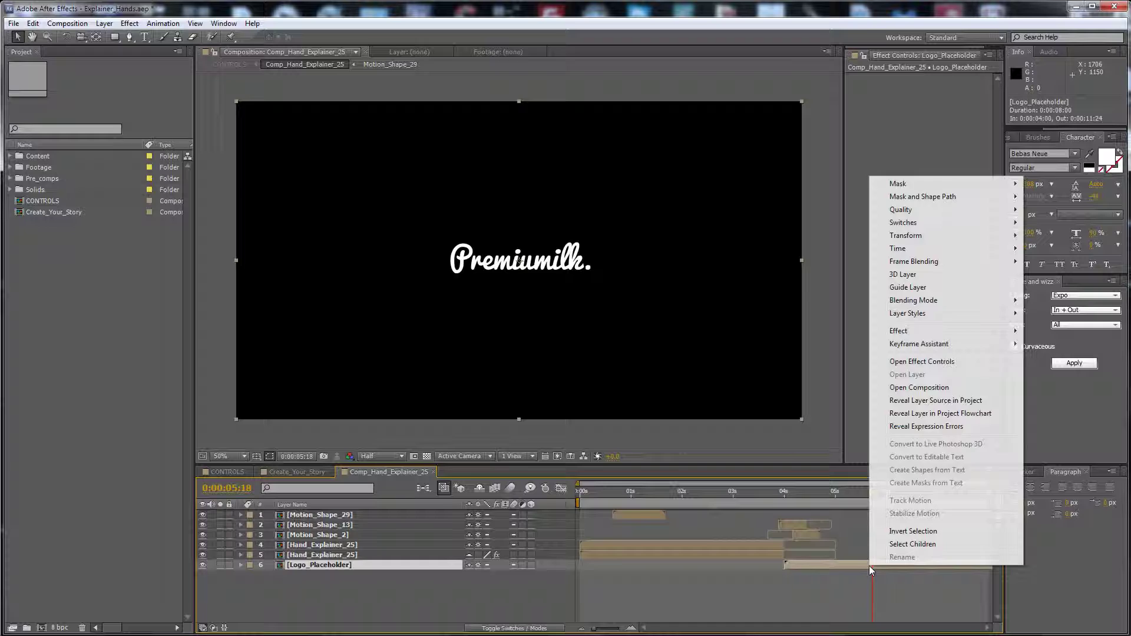
left_click(913, 403)
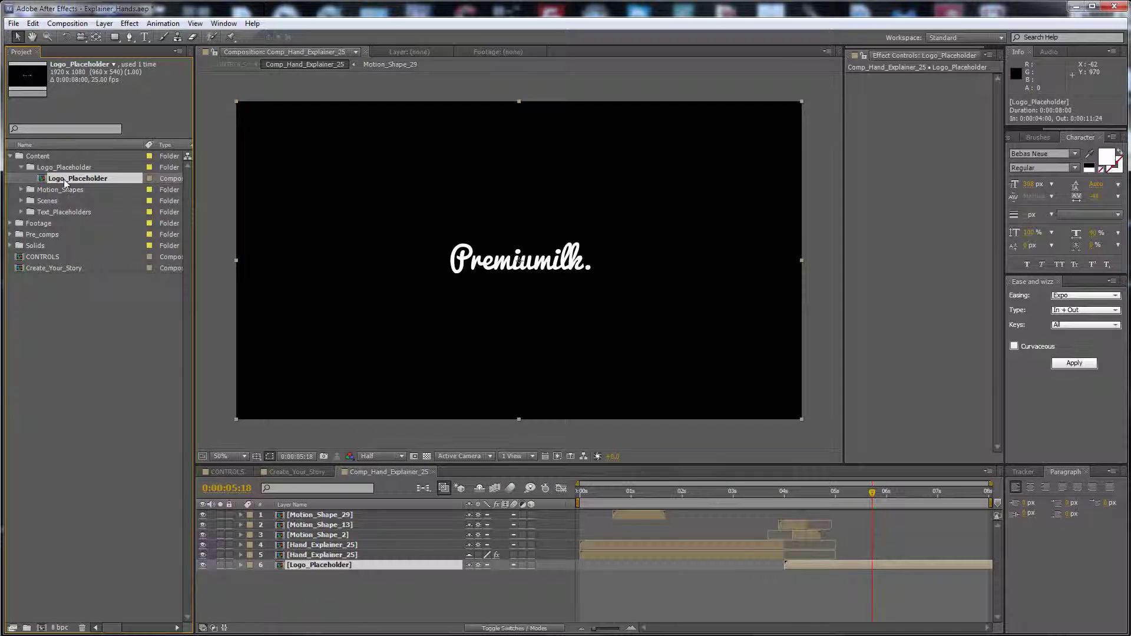
double_click(73, 178)
left_click_drag(758, 494, 741, 494)
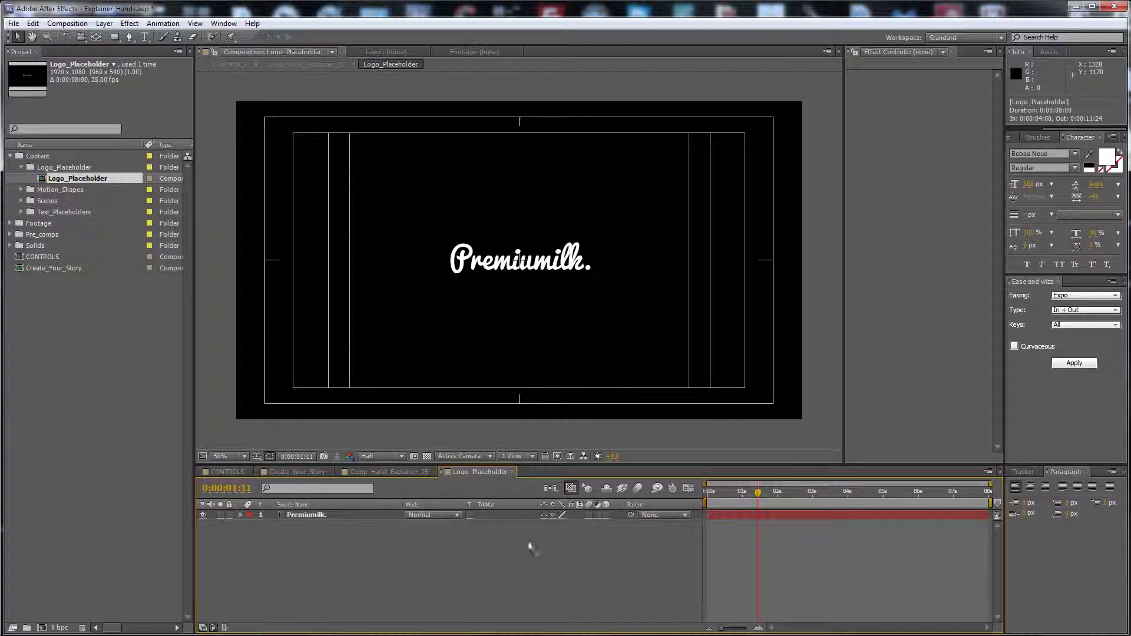
left_click(513, 471)
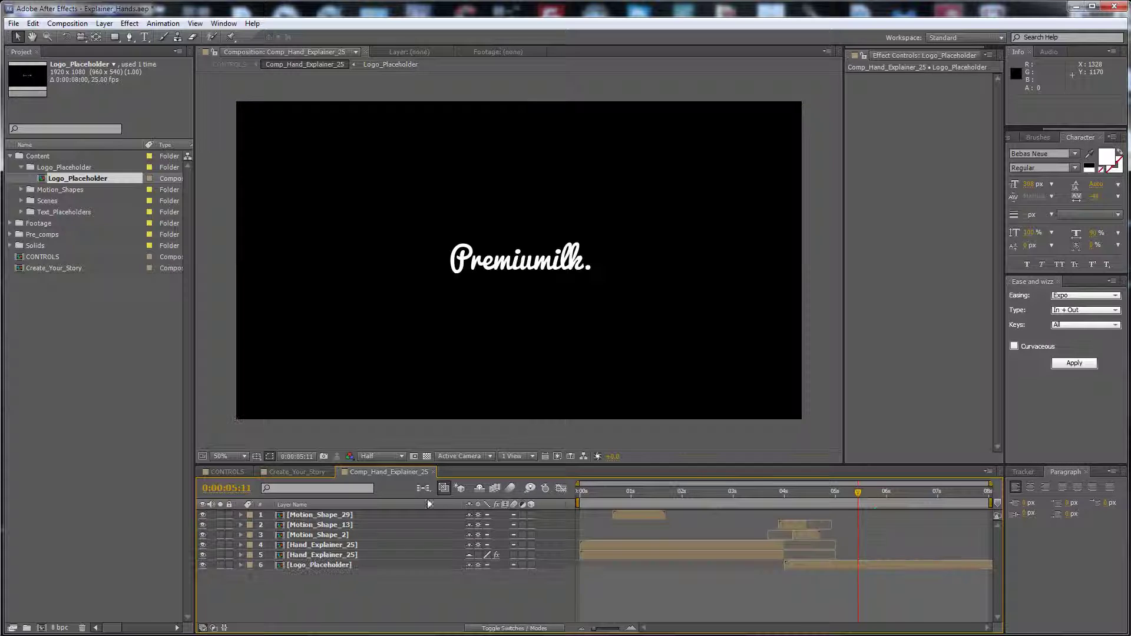
Return to CONTROLS at the 'plenty of animations' frame and select Comp_Hand_Explainer_02
left_click(432, 471)
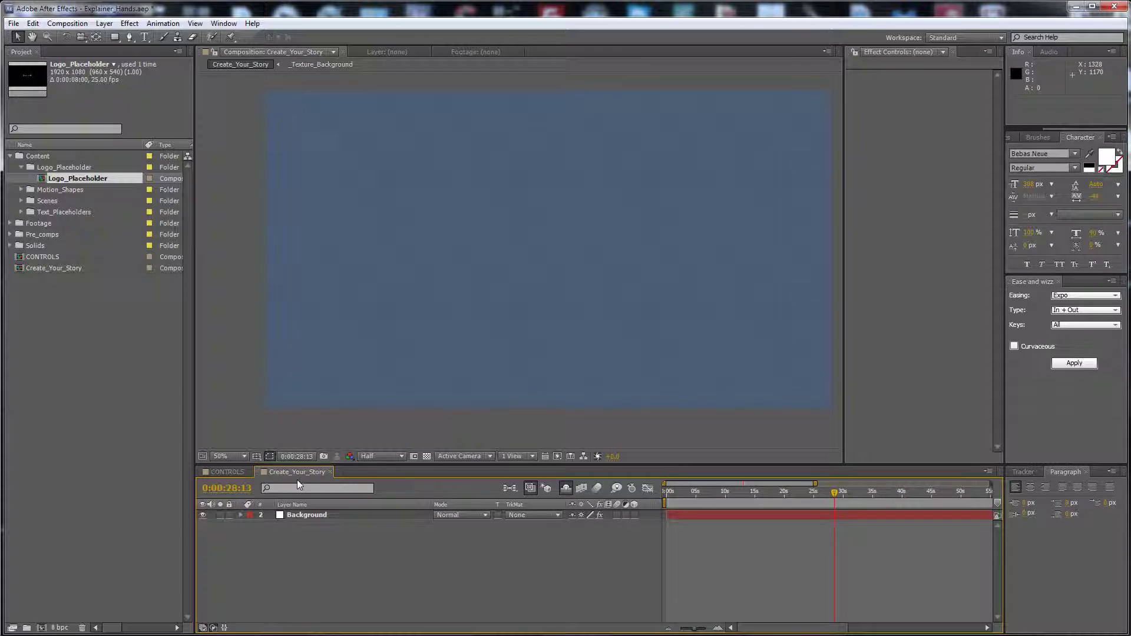
left_click(227, 471)
scroll(992, 578, "down", 8)
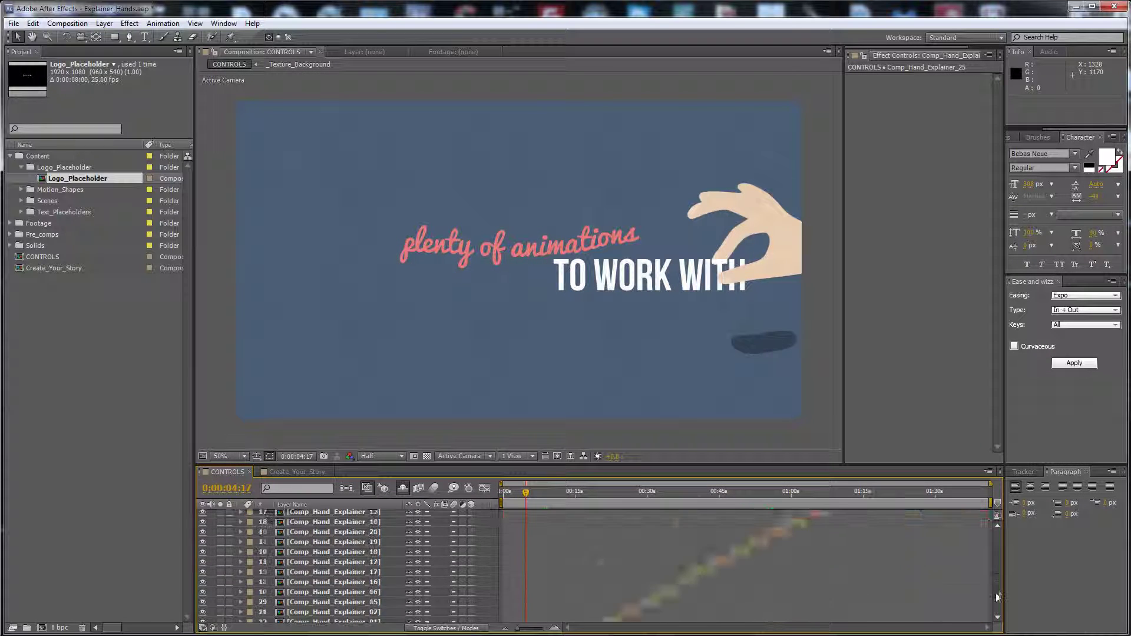
left_click(530, 493)
left_click_drag(535, 498, 531, 495)
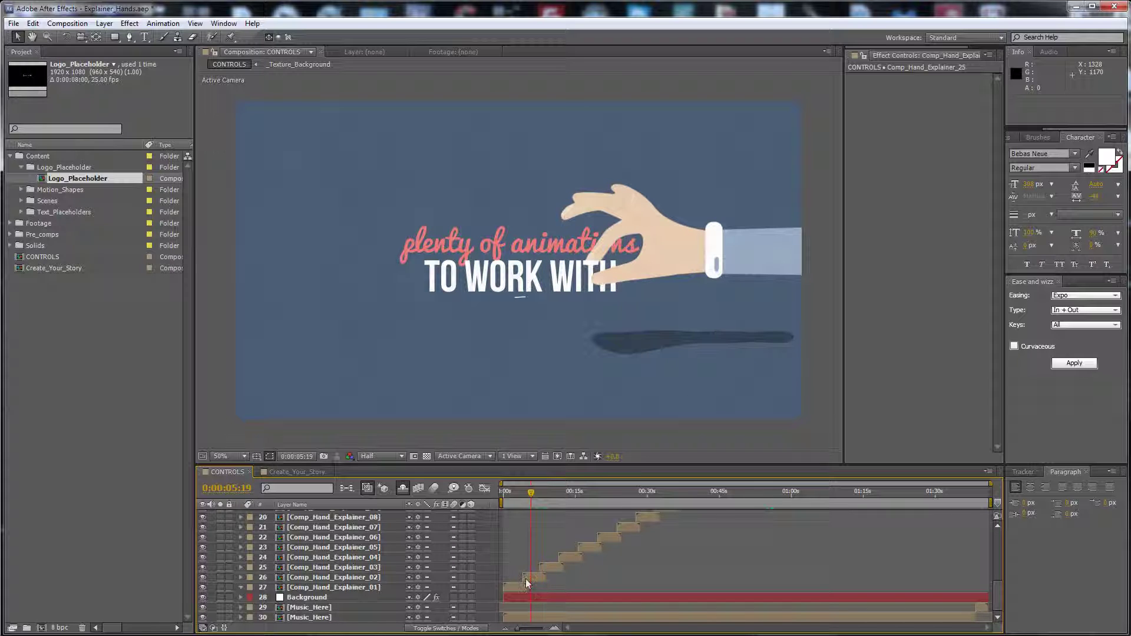
left_click(525, 578)
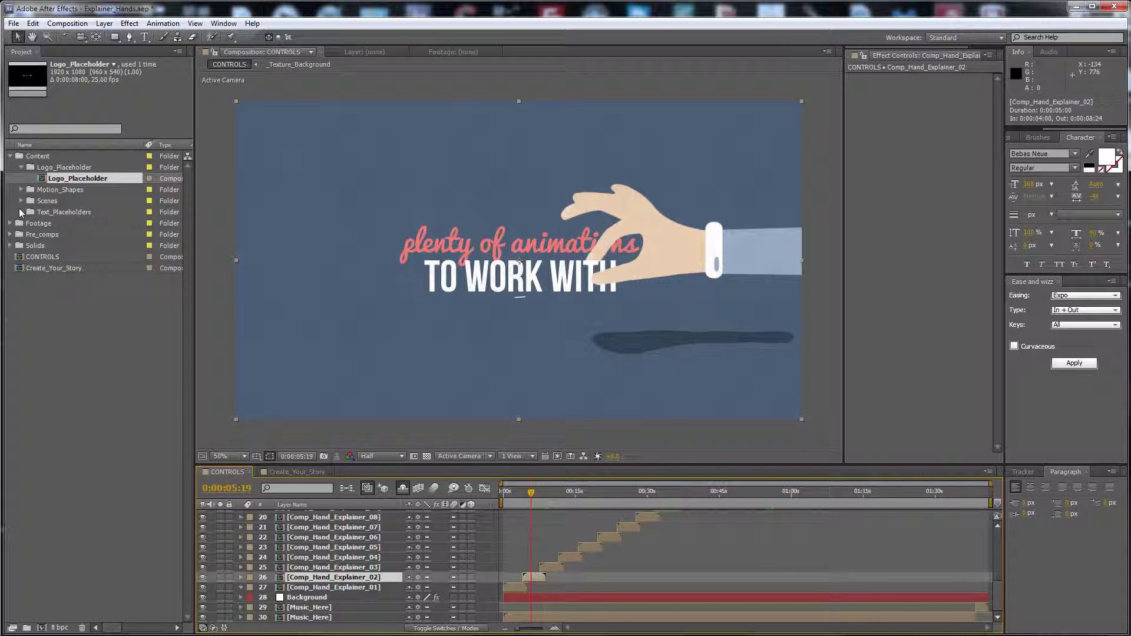
Open Hand_Explainer_02 from the Text_Placeholders folder and inspect its text layers
left_click(21, 212)
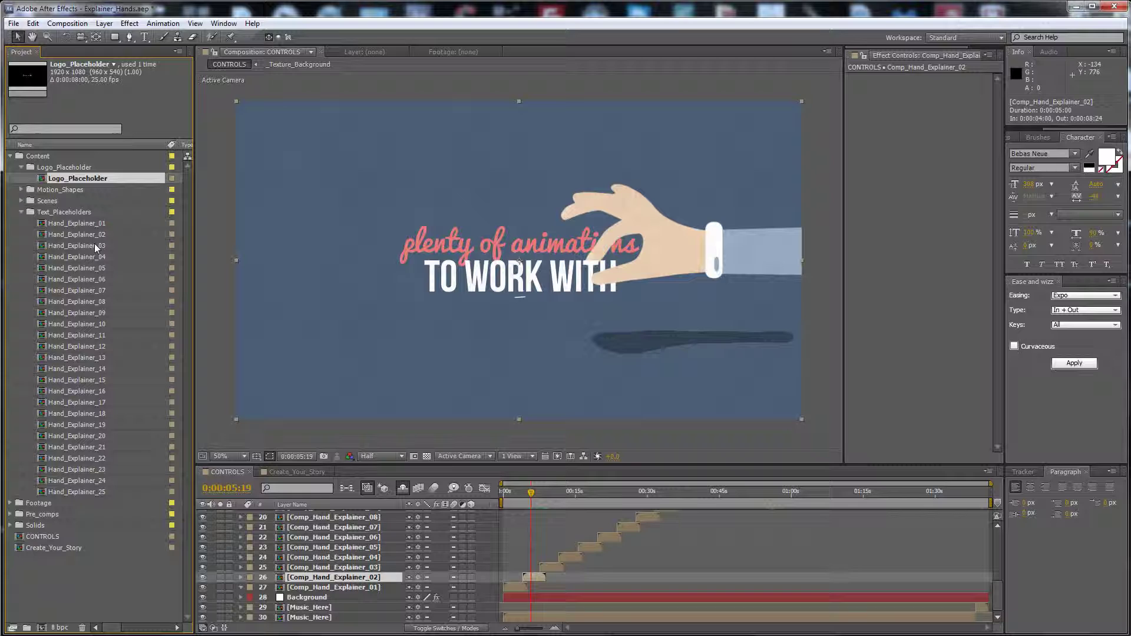
left_click(80, 234)
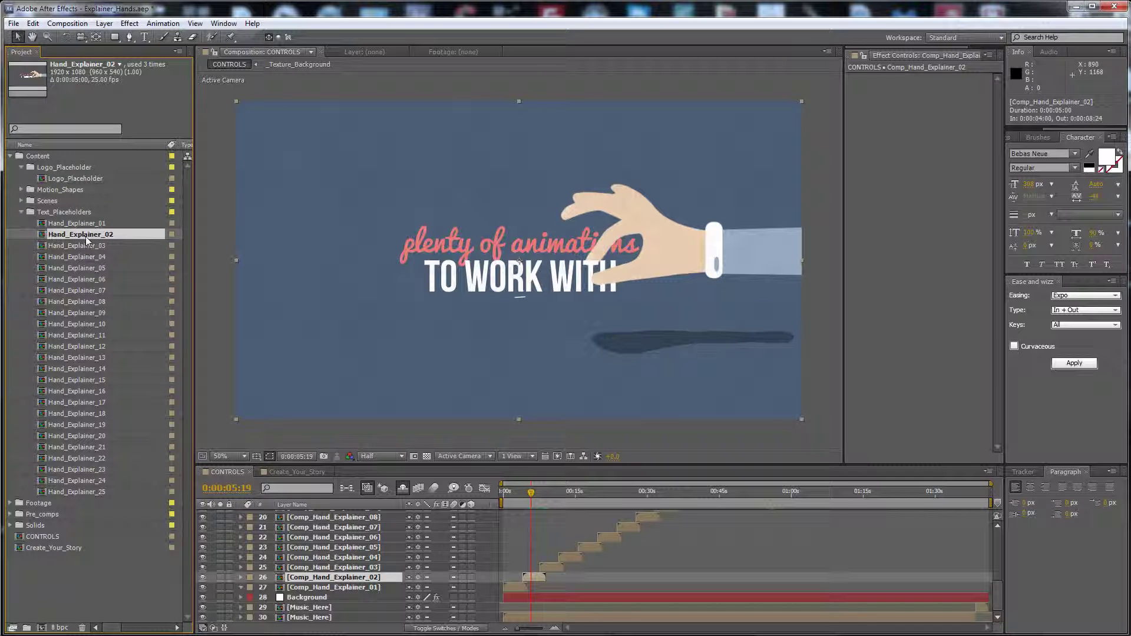
double_click(86, 235)
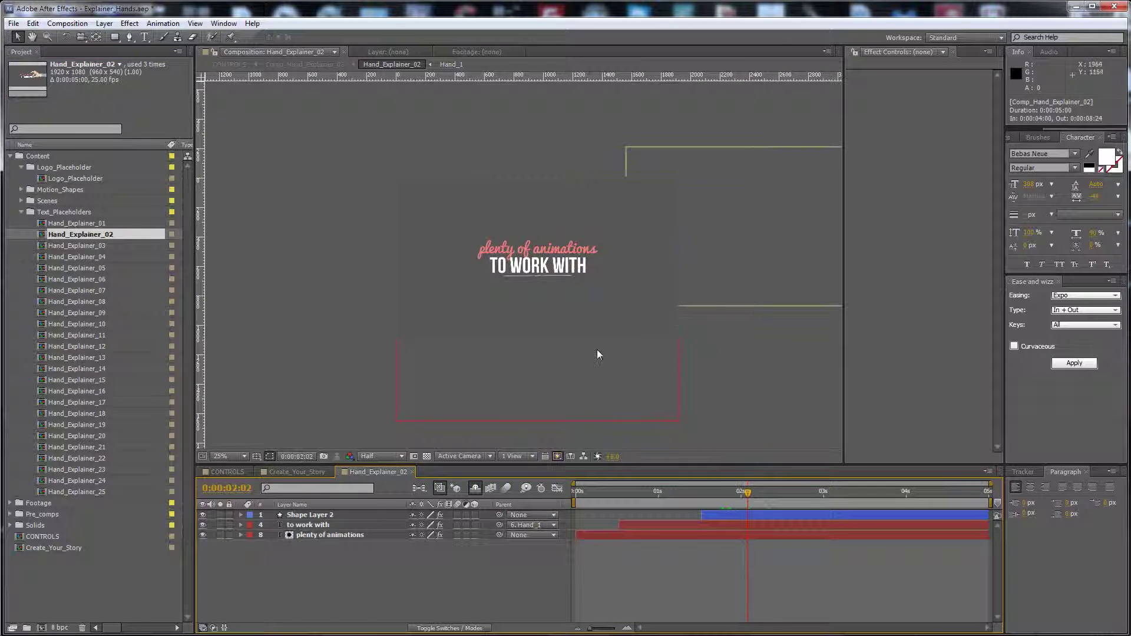
left_click(736, 524)
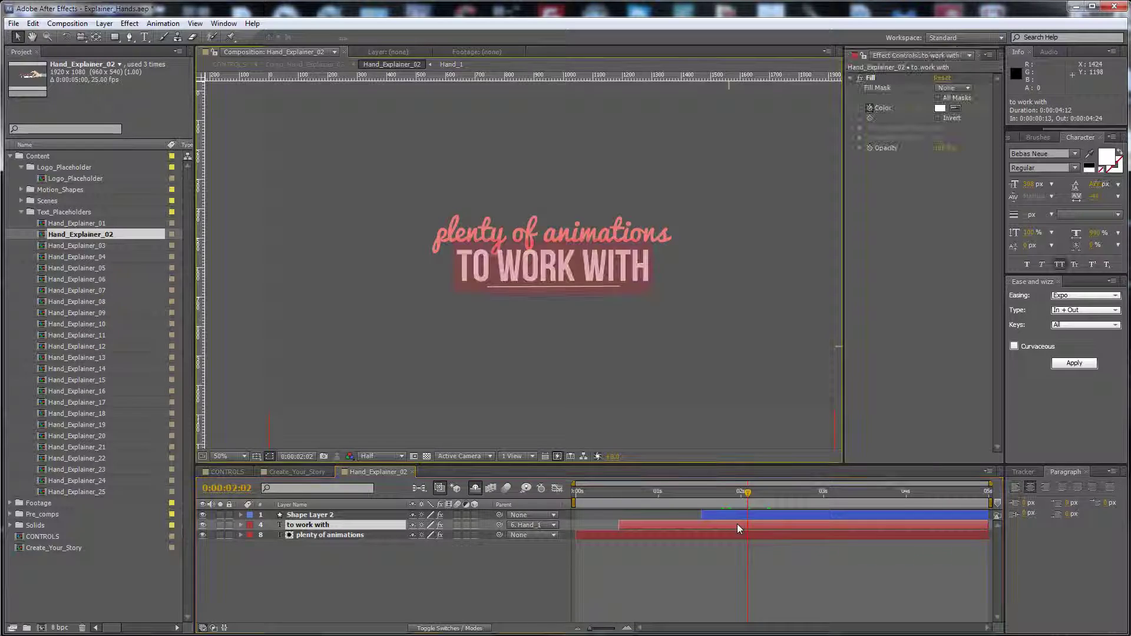
left_click(739, 533)
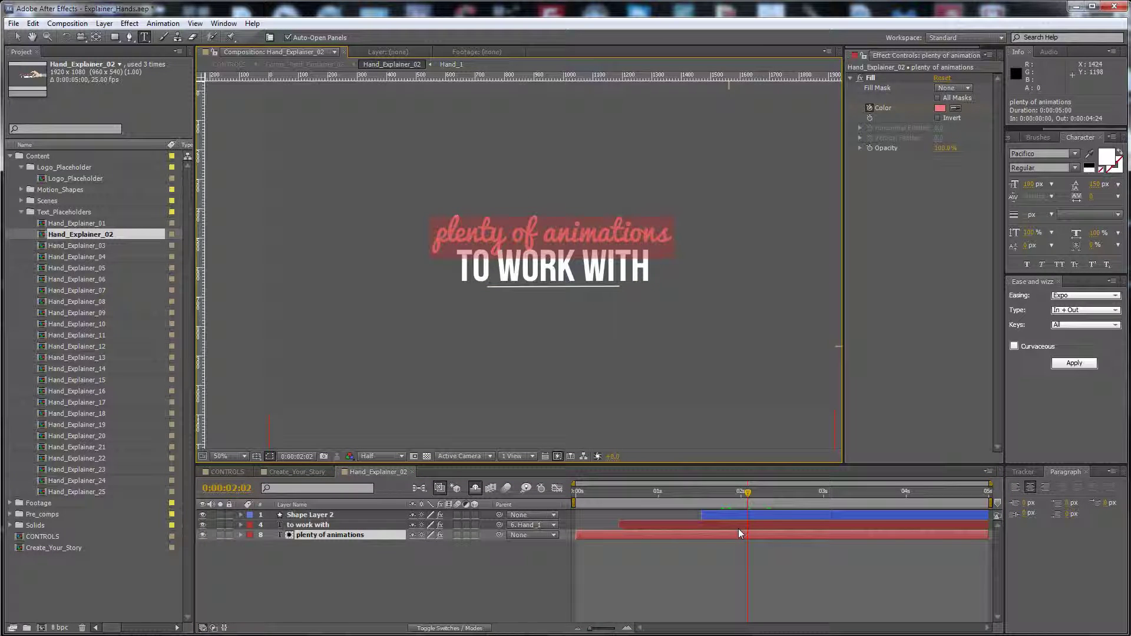
left_click(738, 525)
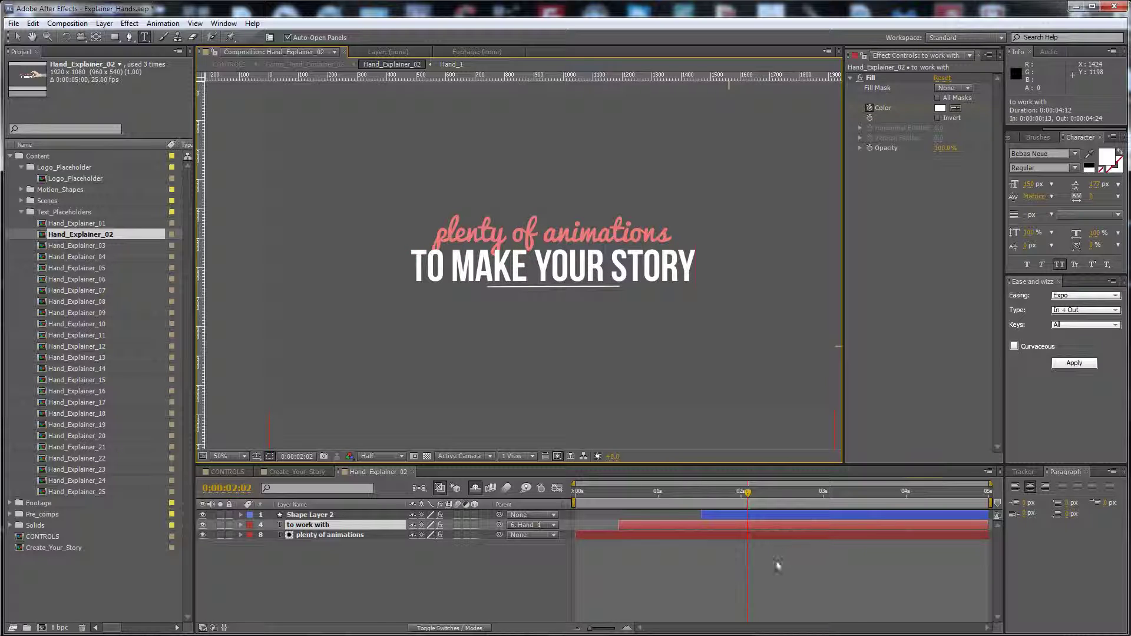
left_click(778, 566)
Drag the underline shape's end points outward to the text edges and preview it
left_click_drag(747, 493, 879, 504)
left_click(885, 516)
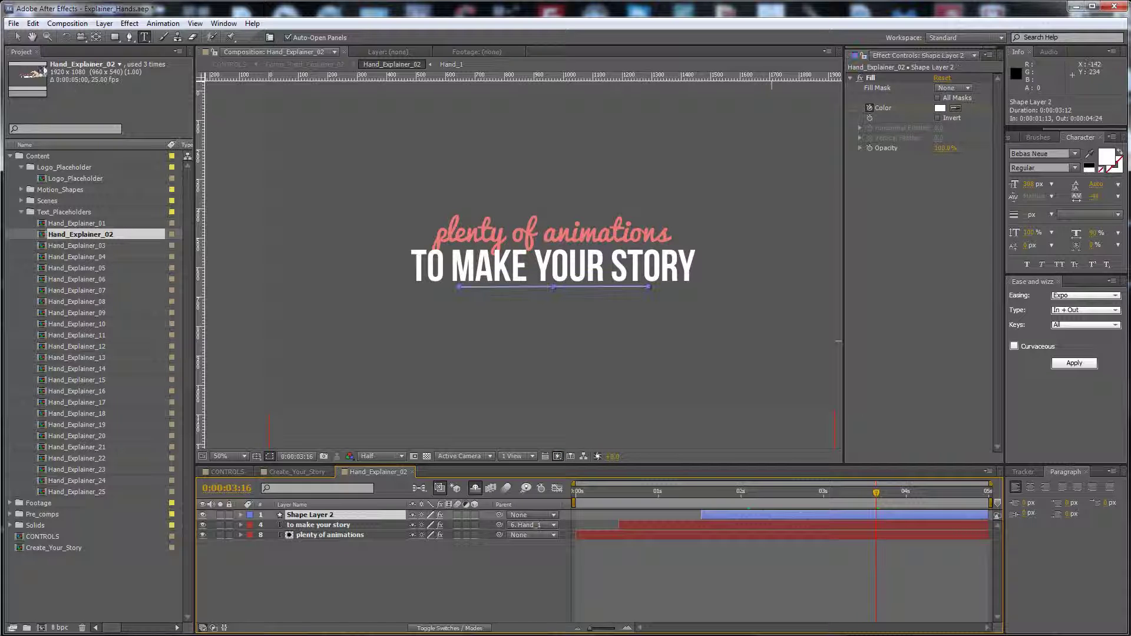
left_click(19, 38)
left_click_drag(654, 289, 690, 288)
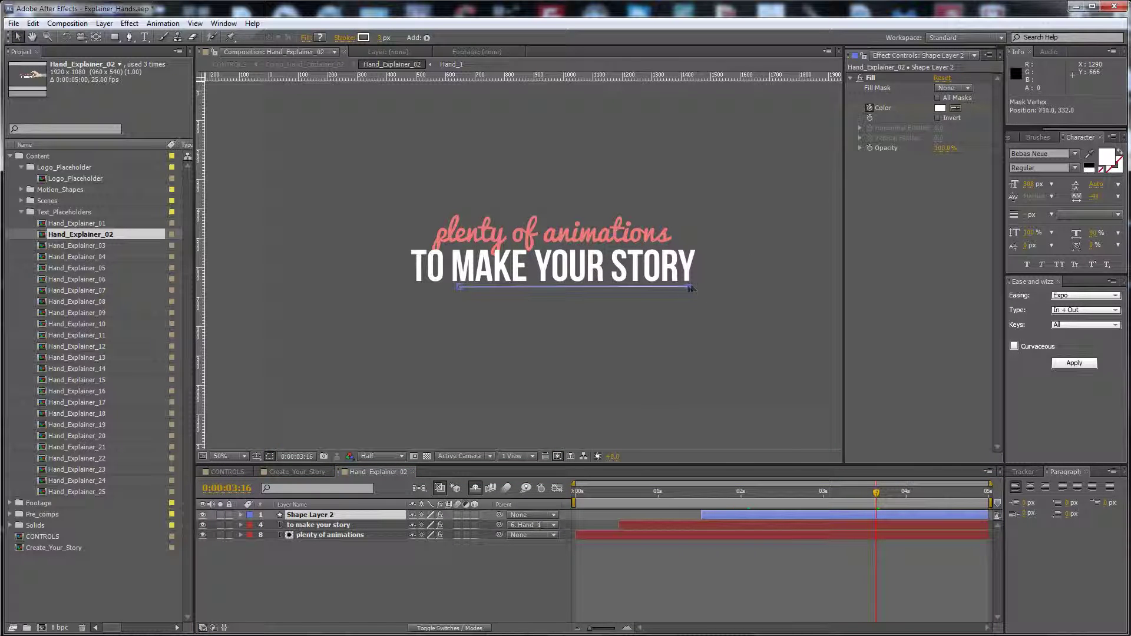
left_click_drag(459, 287, 415, 287)
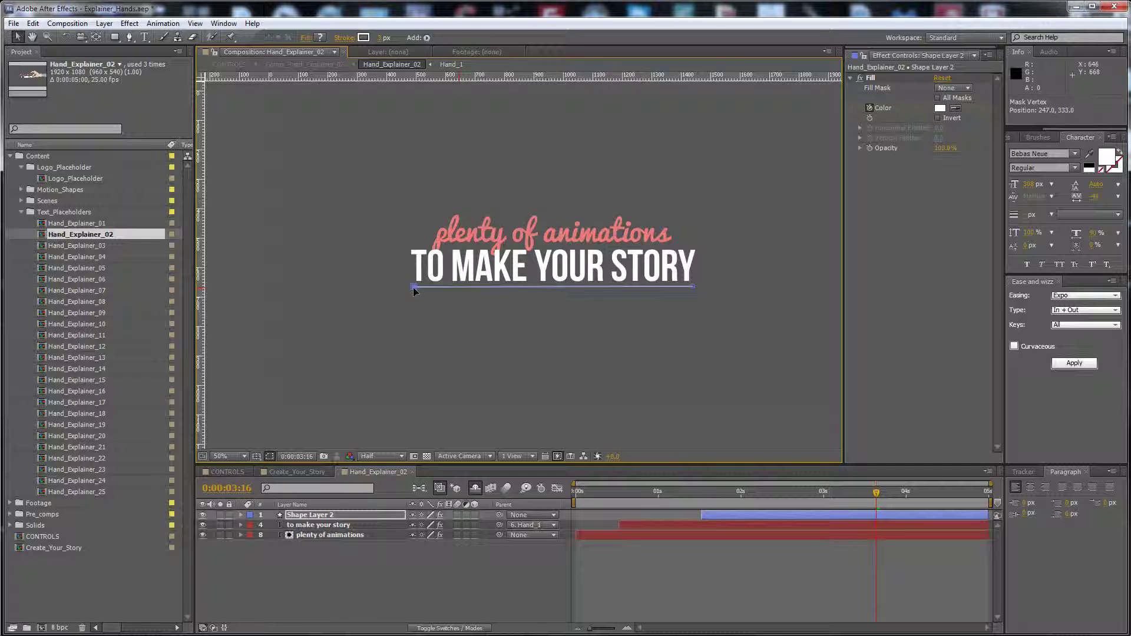
left_click(824, 549)
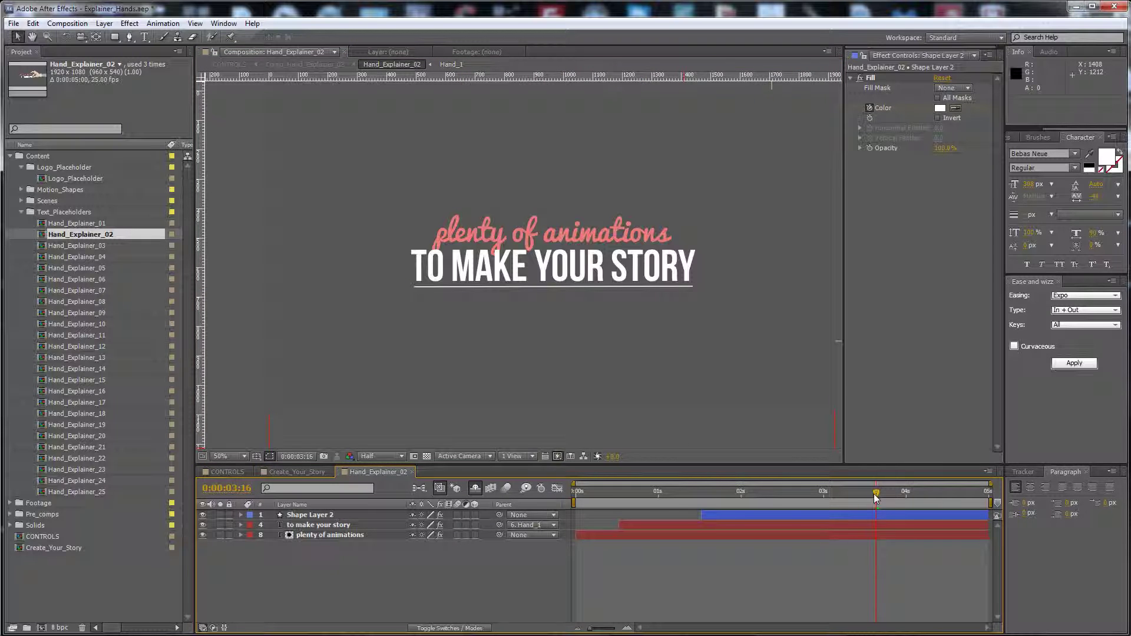
mouse_move(875, 496)
left_mouse_down()
mouse_move(641, 503)
mouse_move(880, 498)
left_mouse_up()
Close Hand_Explainer_02 and preview the edited scene in the CONTROLS comp
left_click(412, 472)
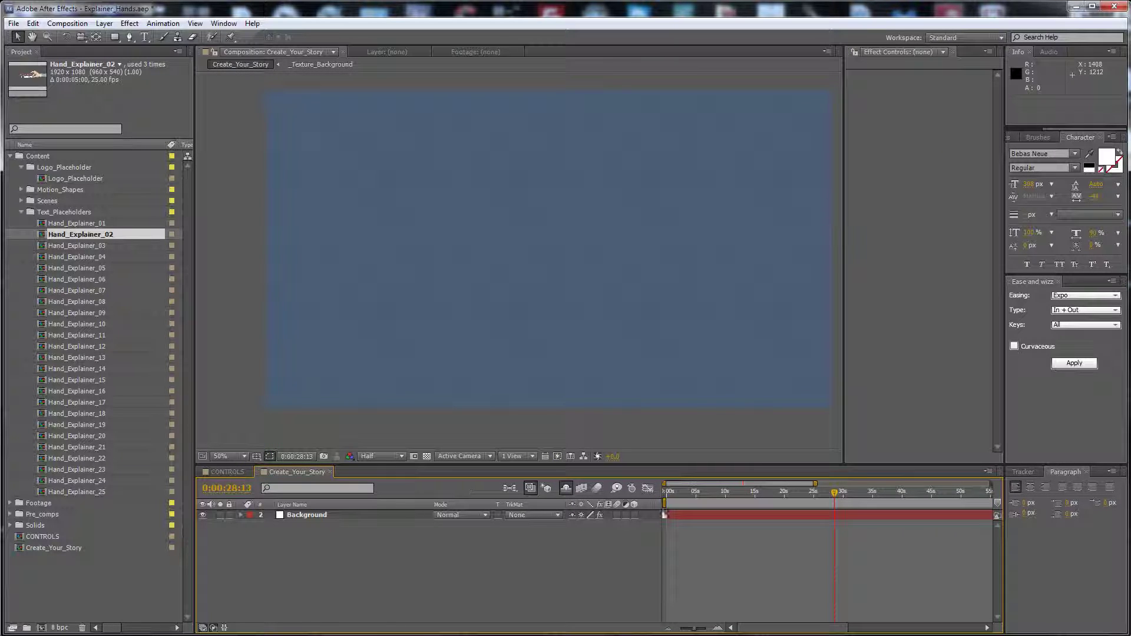
left_click(235, 473)
left_click_drag(529, 498, 528, 496)
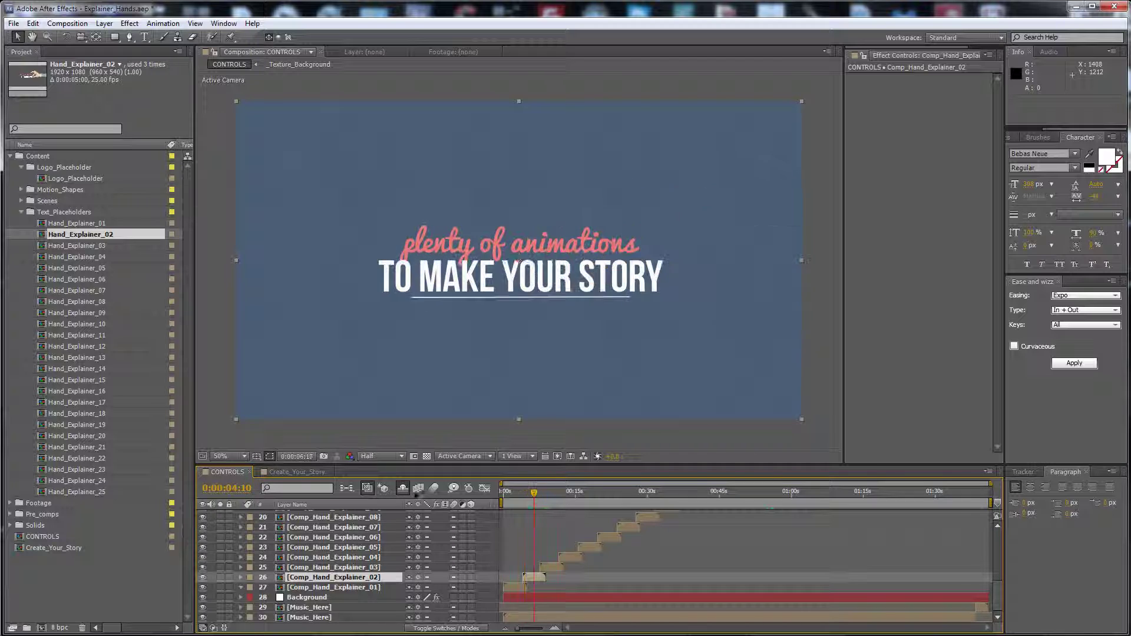
In Create_Your_Story at 0:00:11:10, select Background and collapse Text_Placeholders
left_click(291, 470)
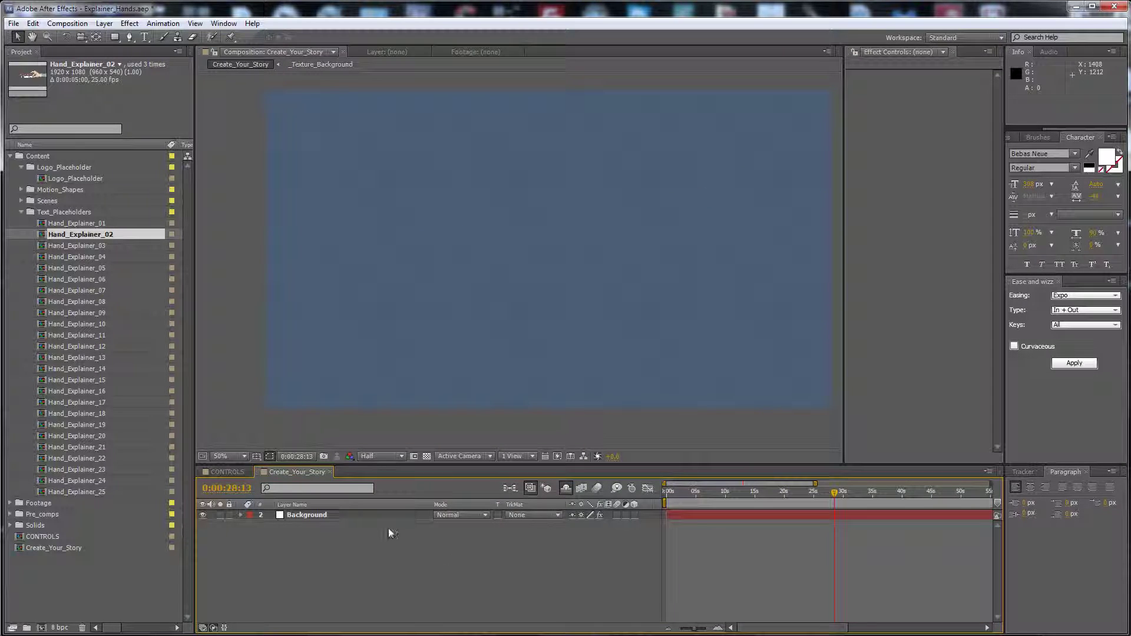
mouse_move(737, 504)
left_mouse_down()
mouse_move(723, 501)
mouse_move(735, 503)
left_mouse_up()
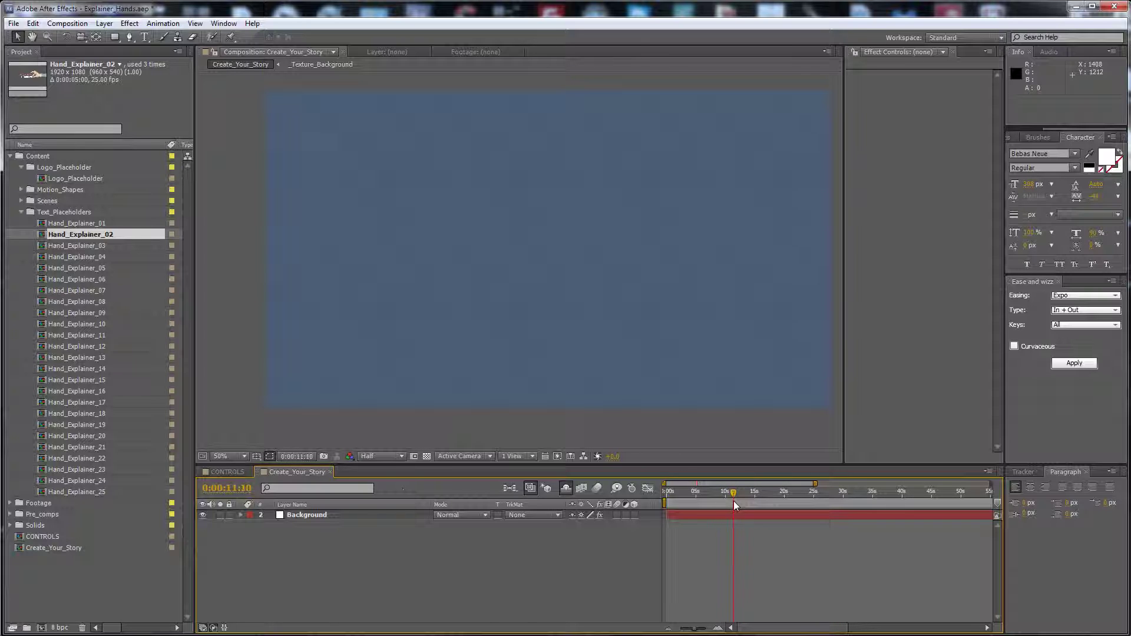
left_click(302, 515)
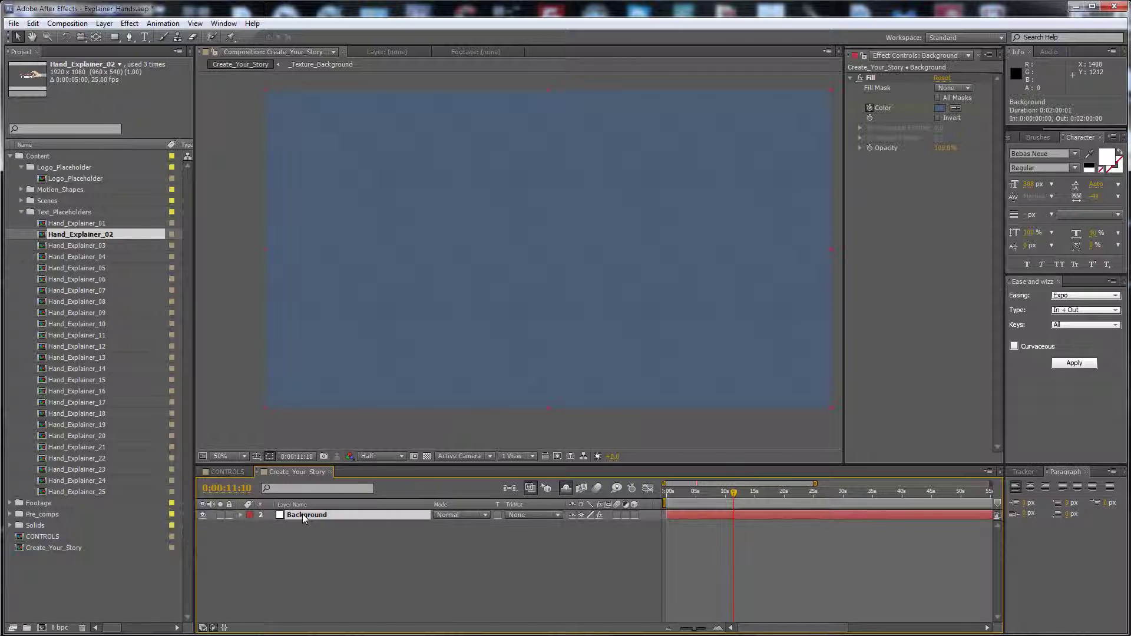
left_click(21, 212)
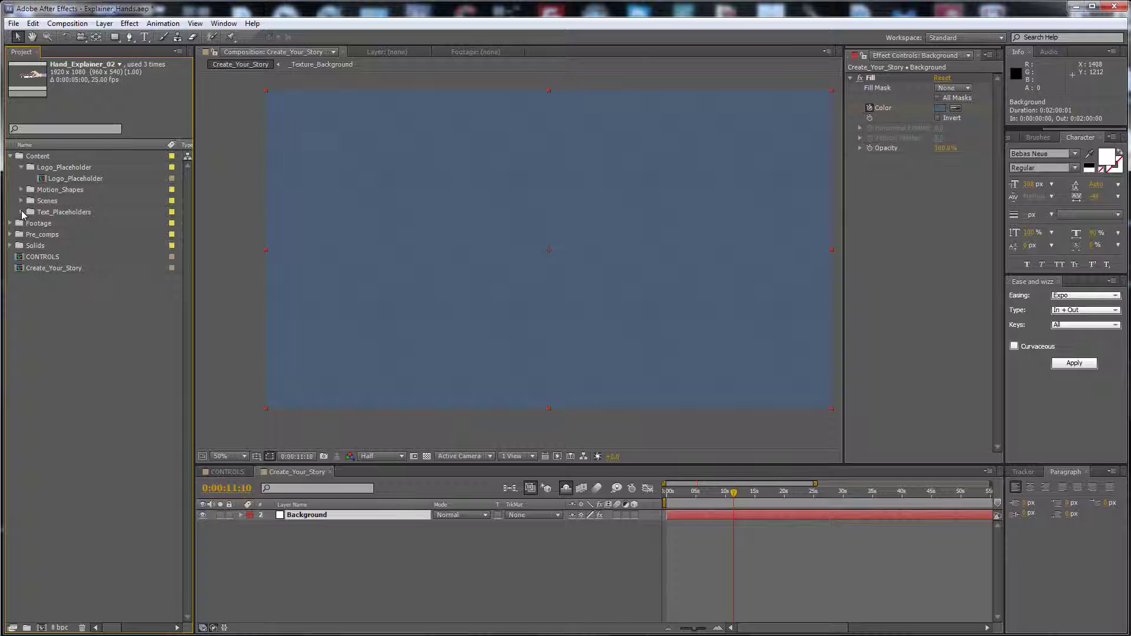
Add Comp_Hand_Explainer_01 from the Scenes folder above the Background layer
left_click(21, 201)
left_click(83, 212)
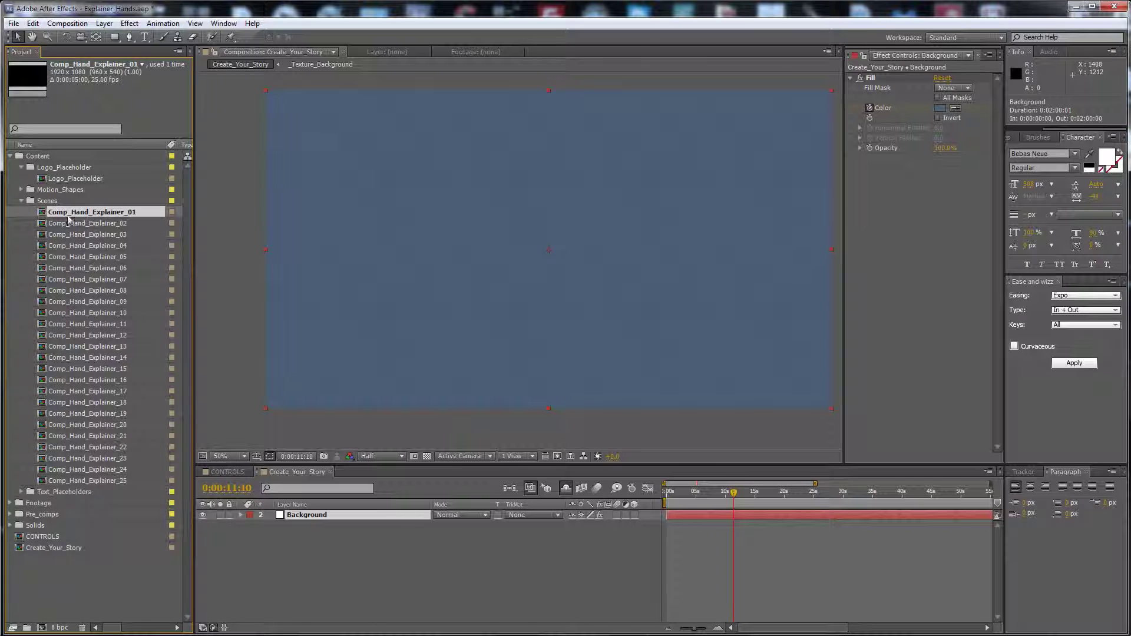
left_click_drag(395, 514, 404, 514)
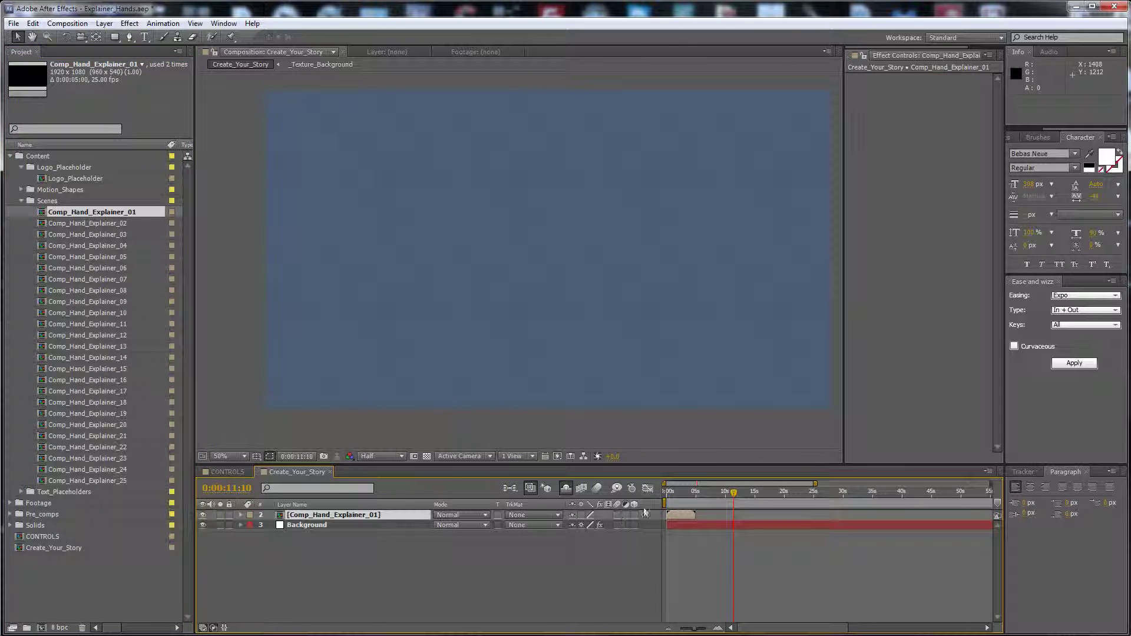
Add Comp_Hand_Explainer_02 at 0:00:03:03 and slide it to start after the first scene
left_click(682, 494)
left_click_drag(679, 500, 684, 496)
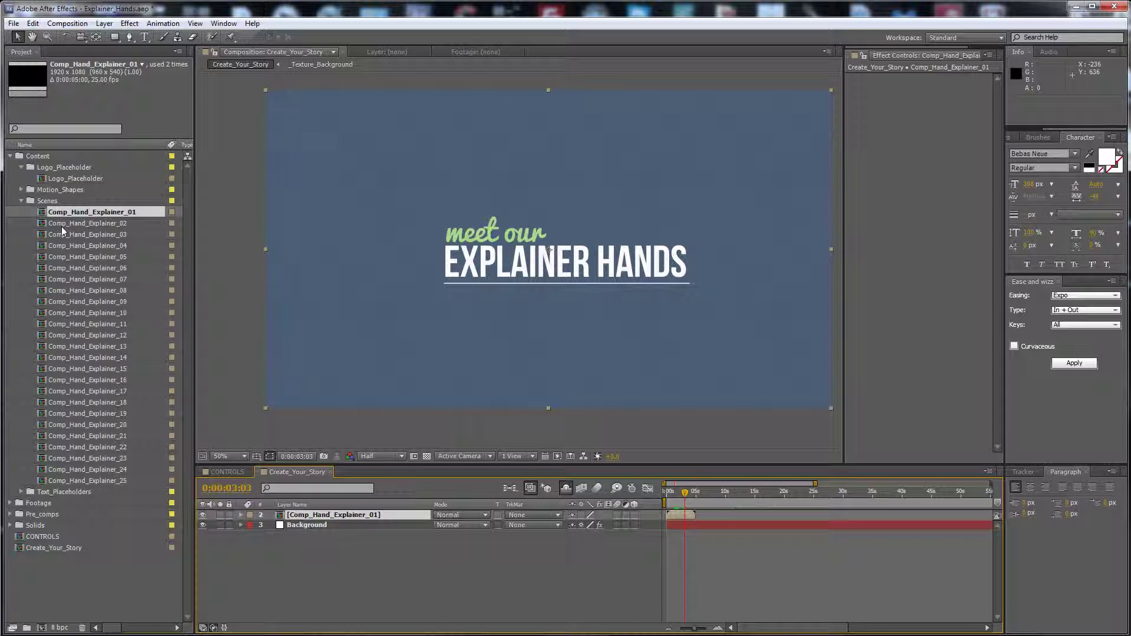
left_click_drag(63, 225, 526, 514)
key("=")
key("=")
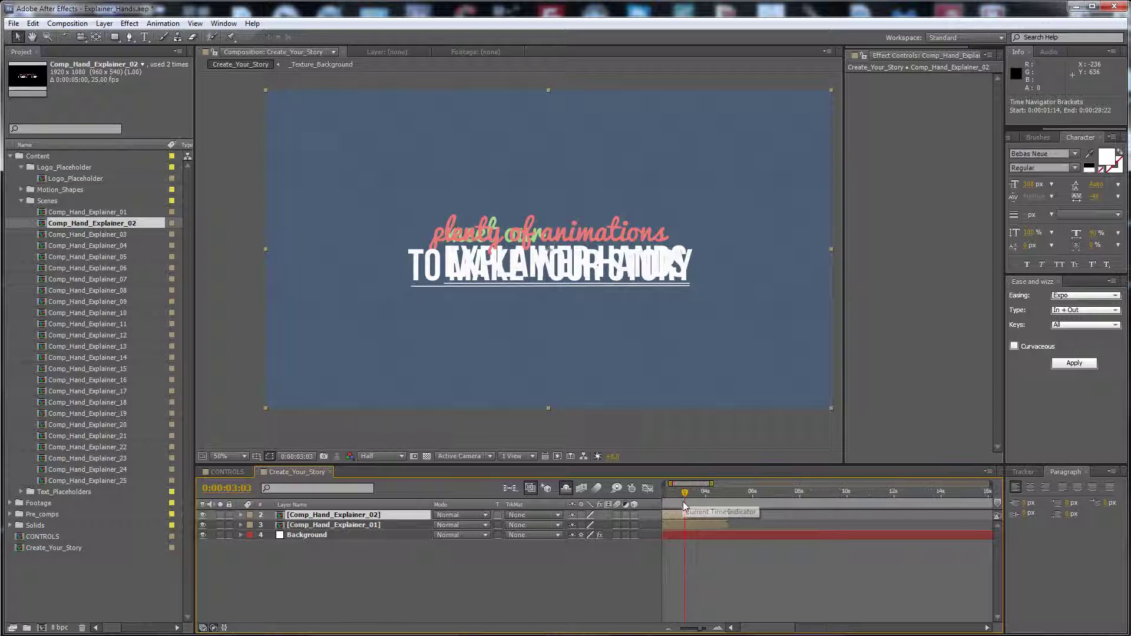
left_click_drag(677, 516, 785, 519)
left_click_drag(699, 494, 775, 493)
left_click(560, 562)
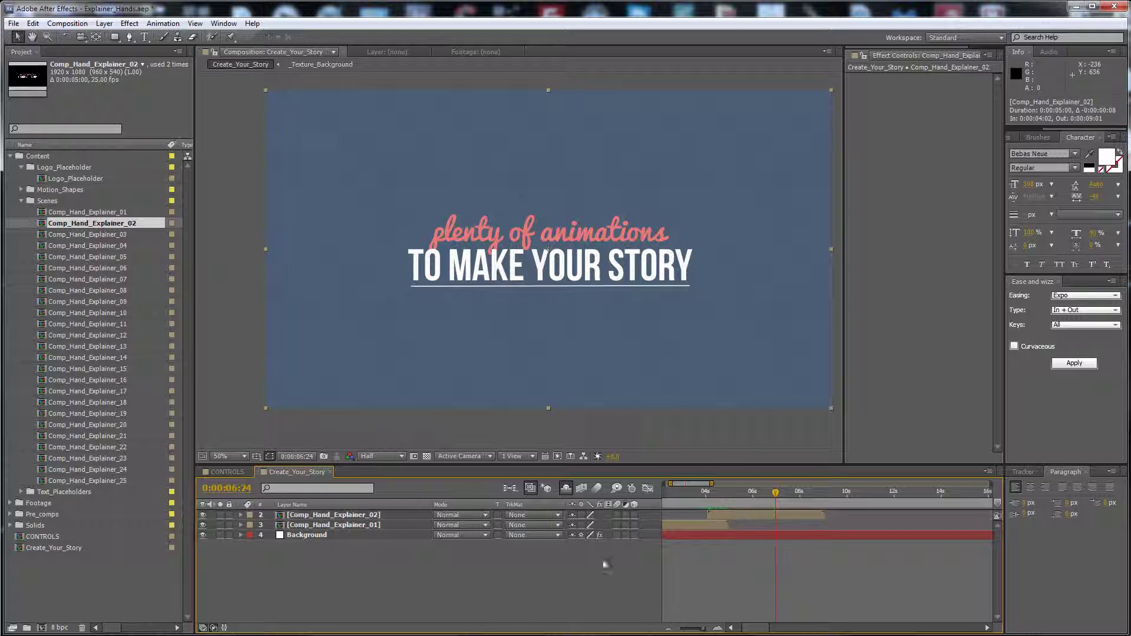
Switch to the CONTROLS comp and jump to the color control scene
left_click(228, 472)
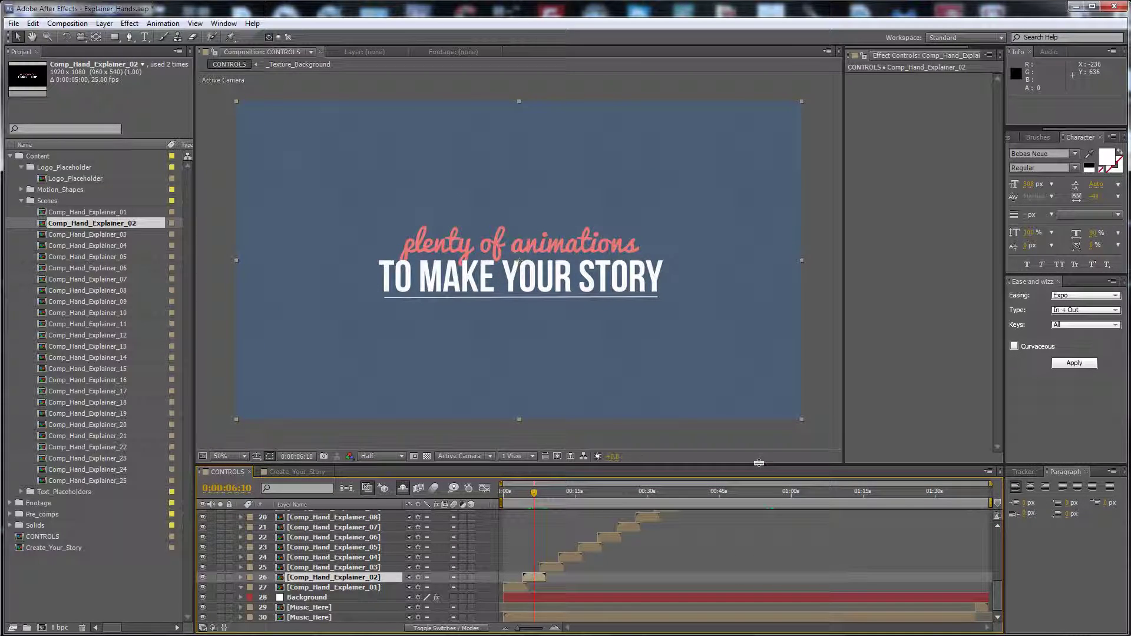
left_click_drag(758, 465, 758, 454)
left_click_drag(996, 591, 995, 590)
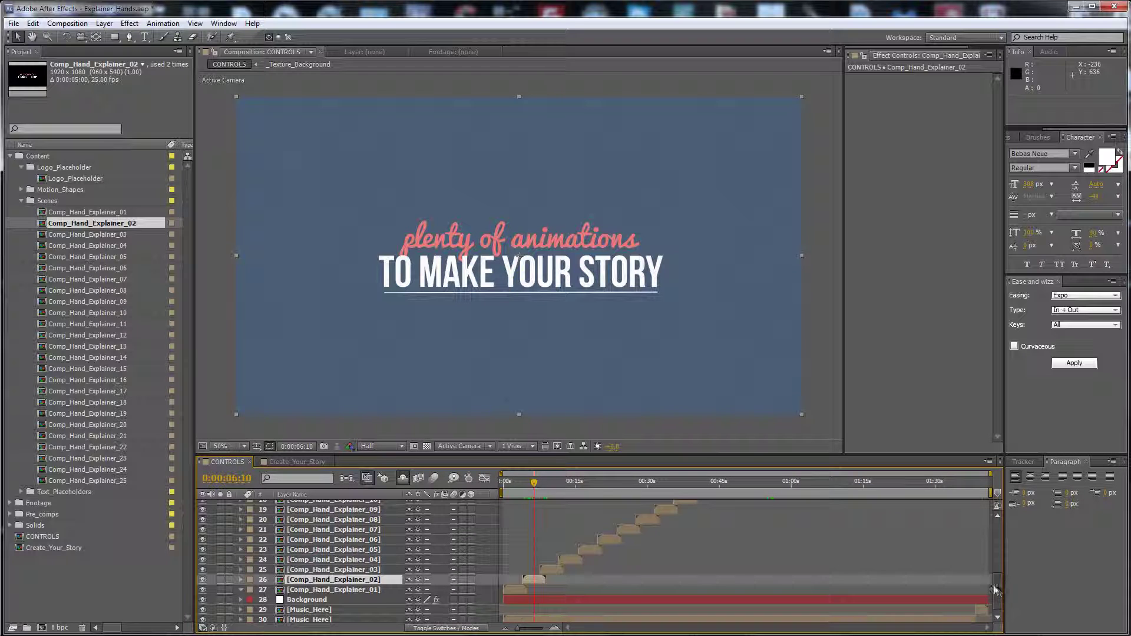
left_click(584, 481)
left_click(589, 549)
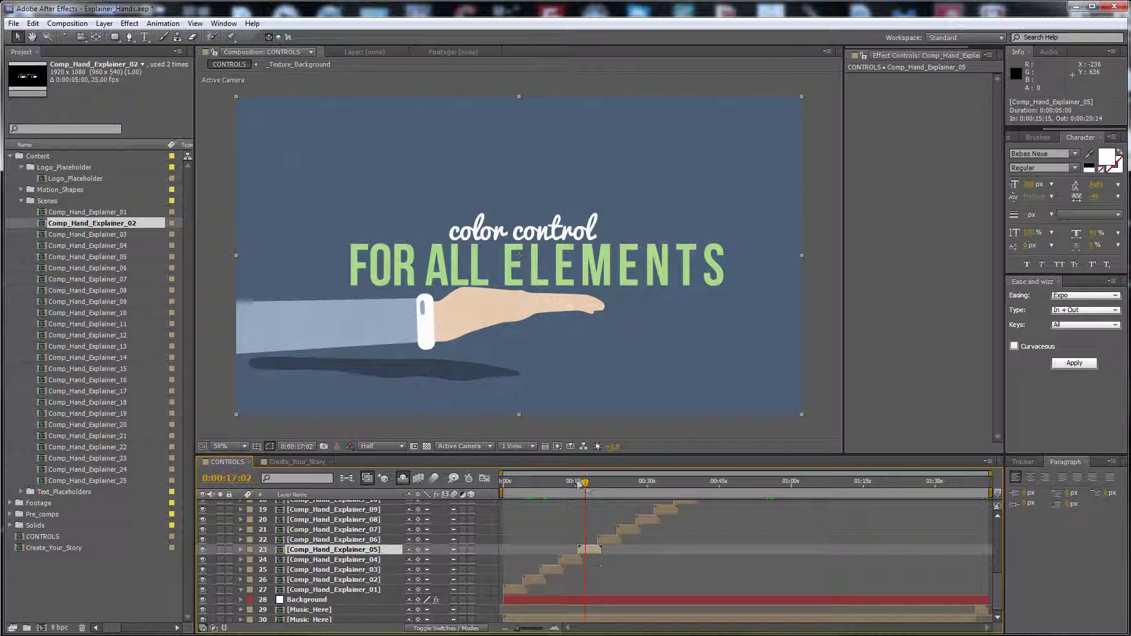
Try shifting Comp_Hand_Explainer_06 earlier, undo the shift, and preview from the enjoy your CREATION scene
left_click(602, 482)
left_click(609, 540)
left_click_drag(611, 543, 593, 541)
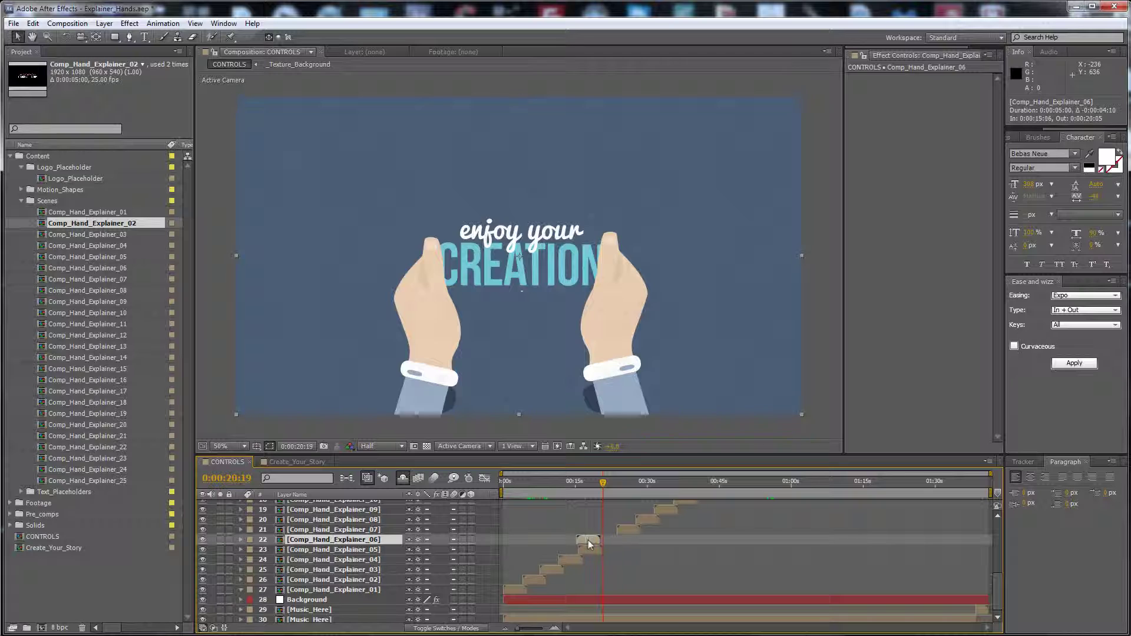
key("ctrl+z")
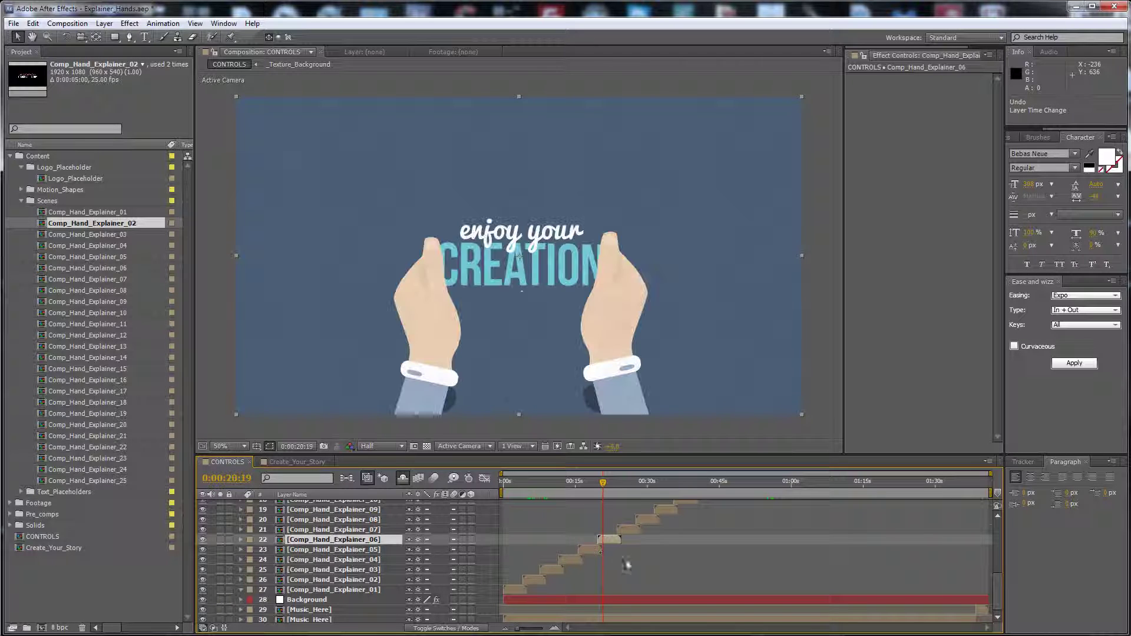
key("space")
Review the thank you for WATCHING ending, then the CUSTOMIZE THEM and YOUR STORY scenes
left_click_drag(998, 584, 994, 524)
left_click(942, 483)
left_click(953, 526)
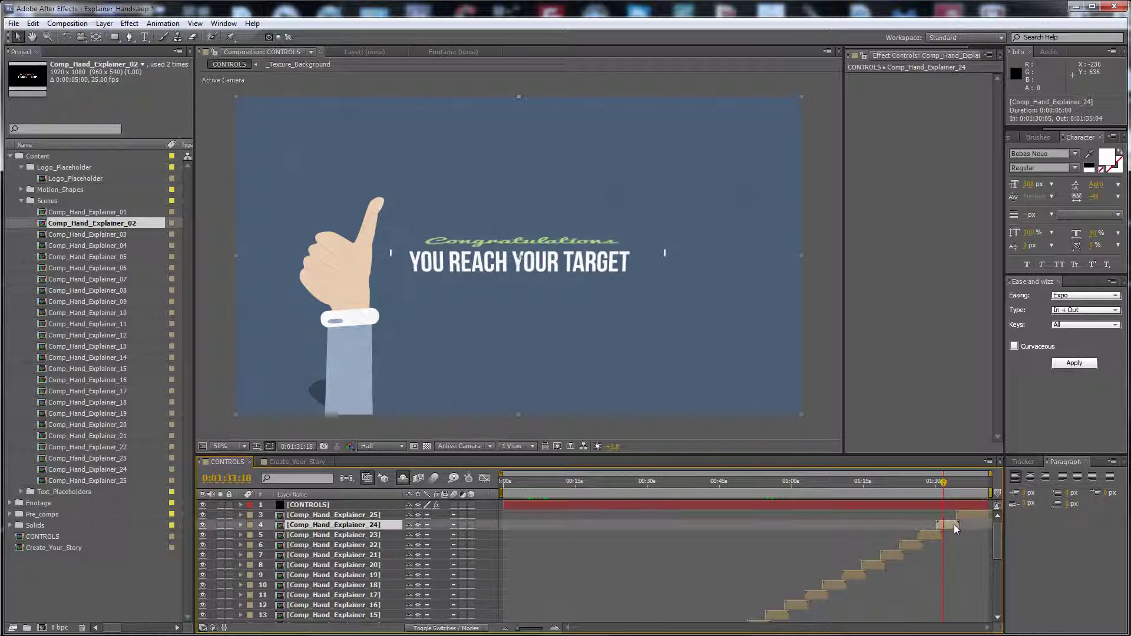
left_click(963, 484)
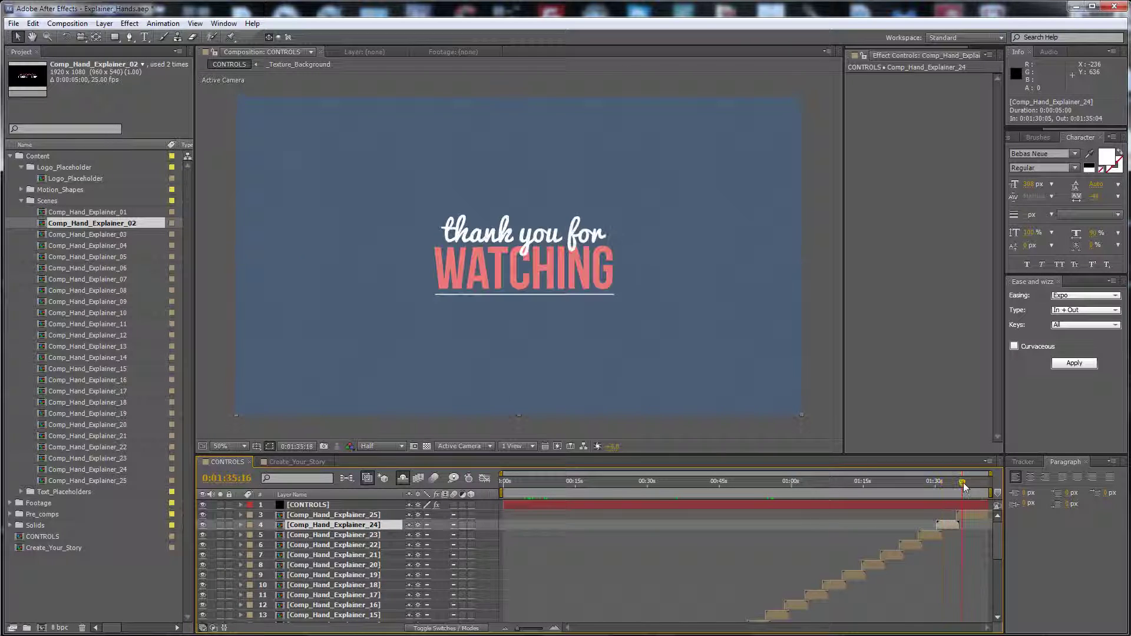
left_click(611, 483)
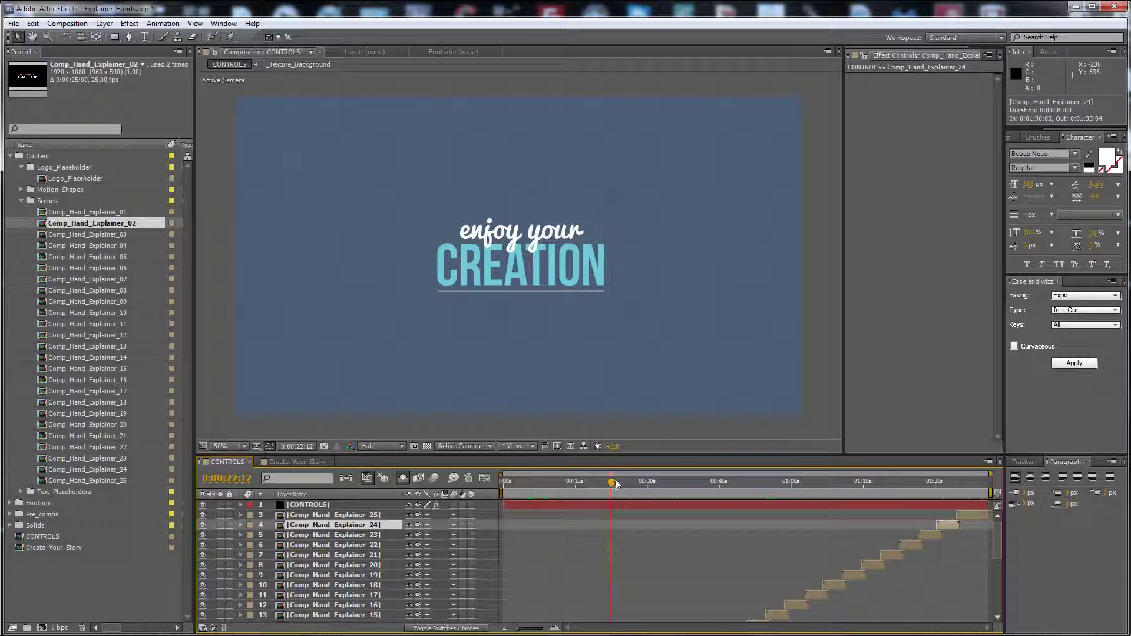
left_click(629, 484)
left_click(624, 484)
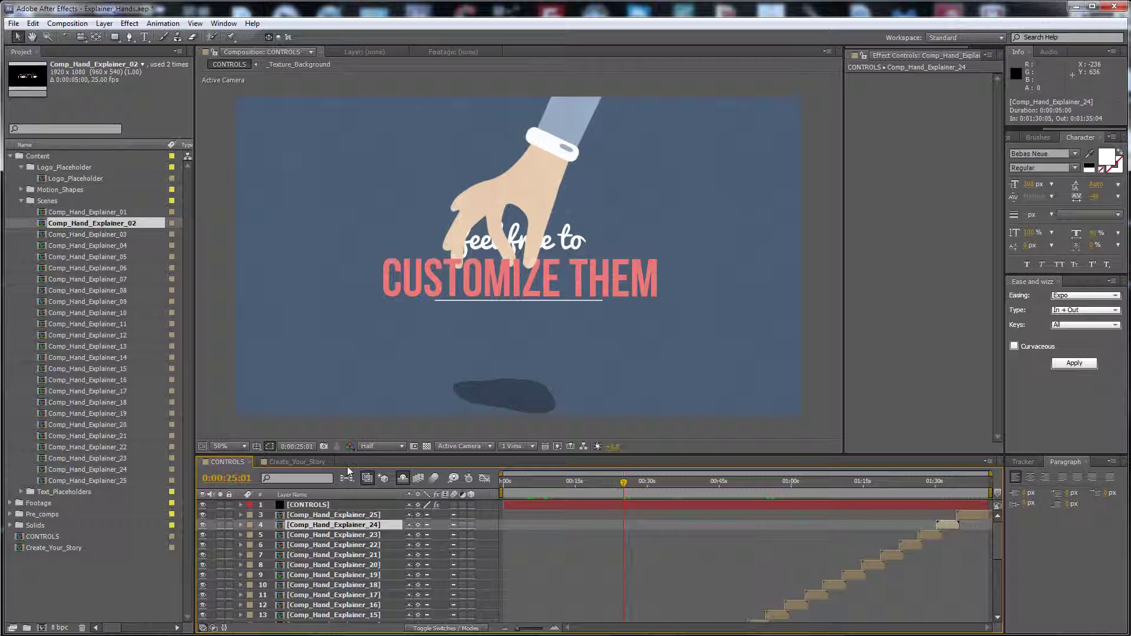
left_click(639, 482)
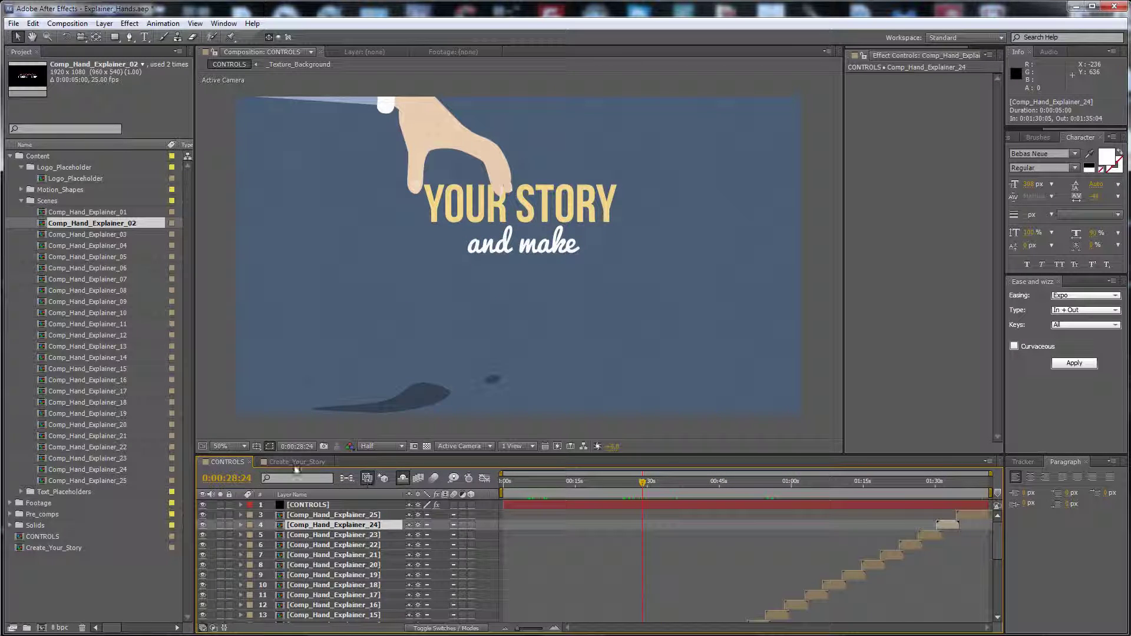
Check where the hand appears in Create_Your_Story, then return to the CONTROLS comp
left_click(297, 462)
left_click_drag(734, 483, 740, 483)
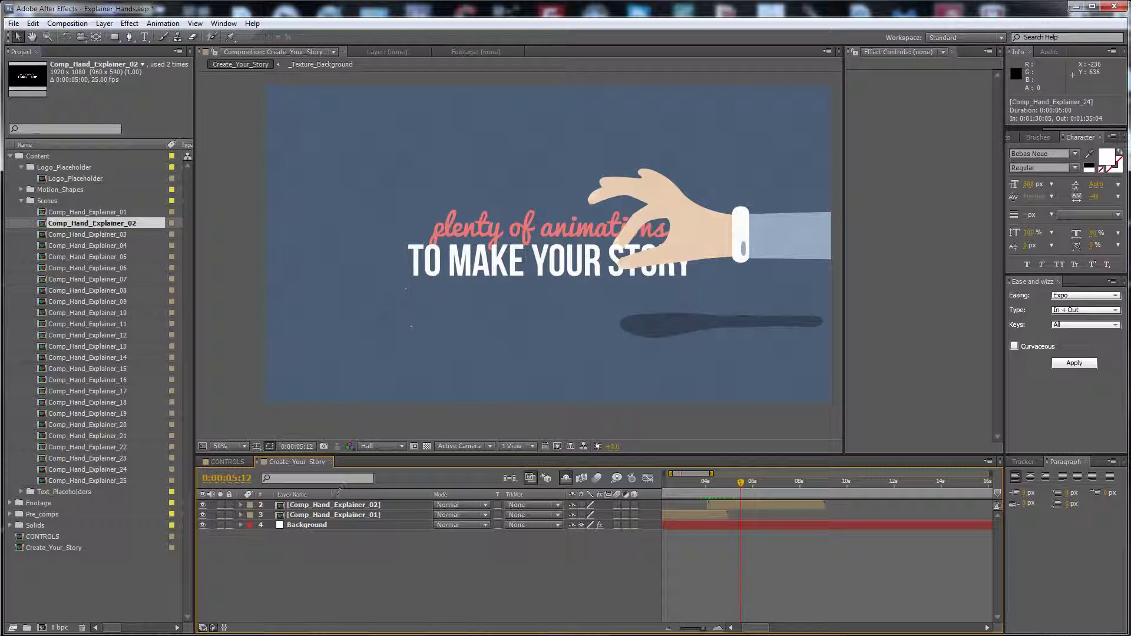
left_click(219, 462)
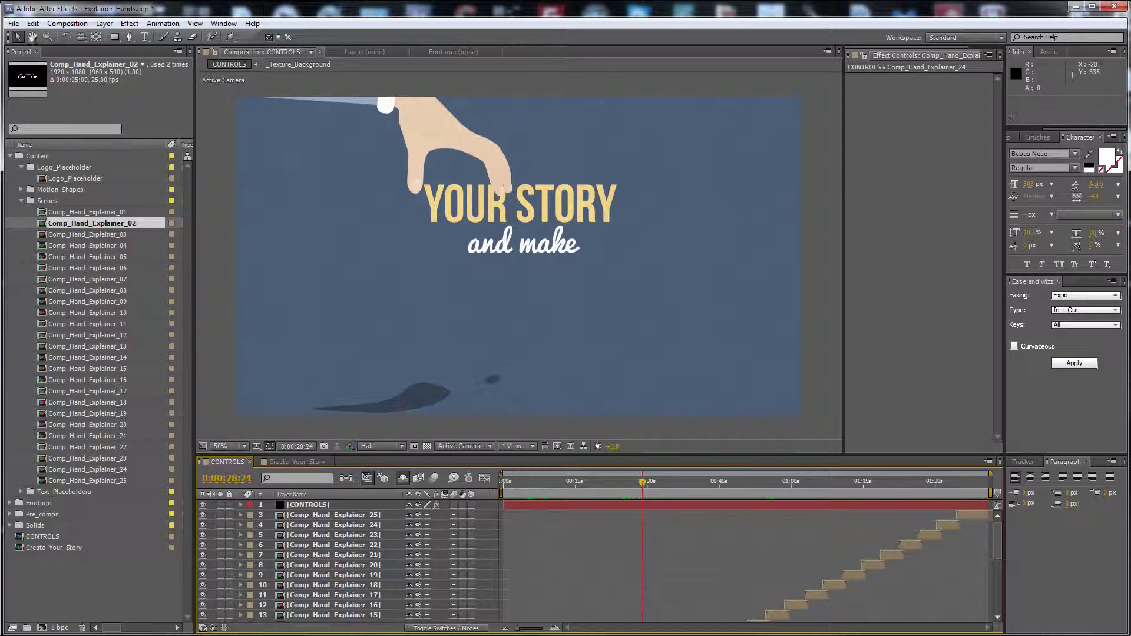
left_click(67, 23)
Add CONTROLS to the render queue with QuickTime output format and audio output on
left_click(70, 112)
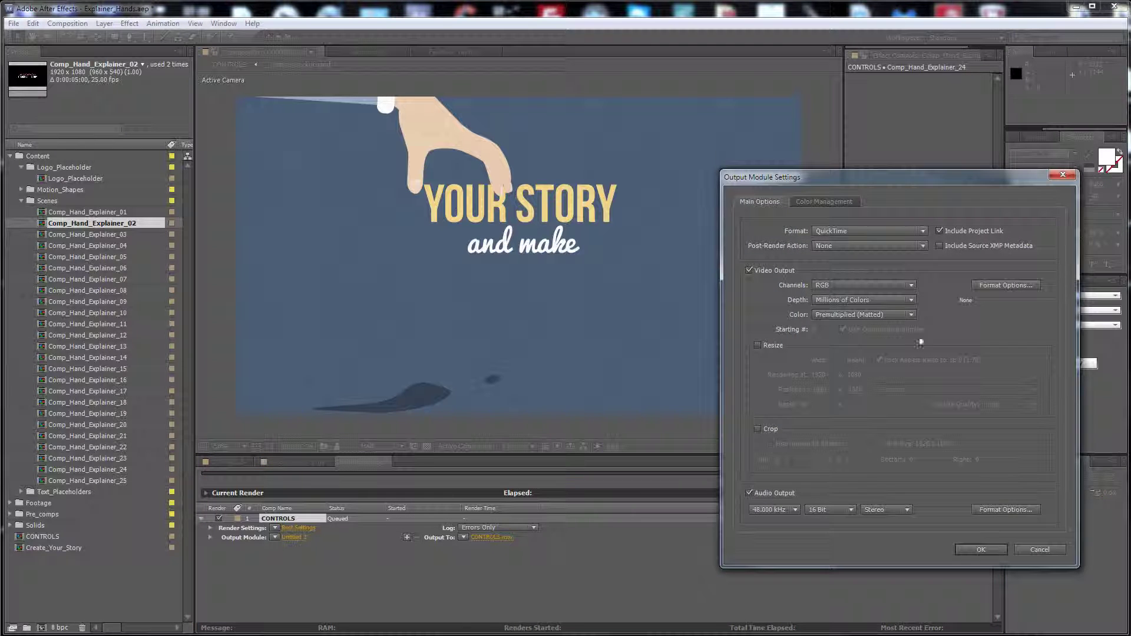
left_click_drag(893, 185, 785, 185)
left_click(747, 238)
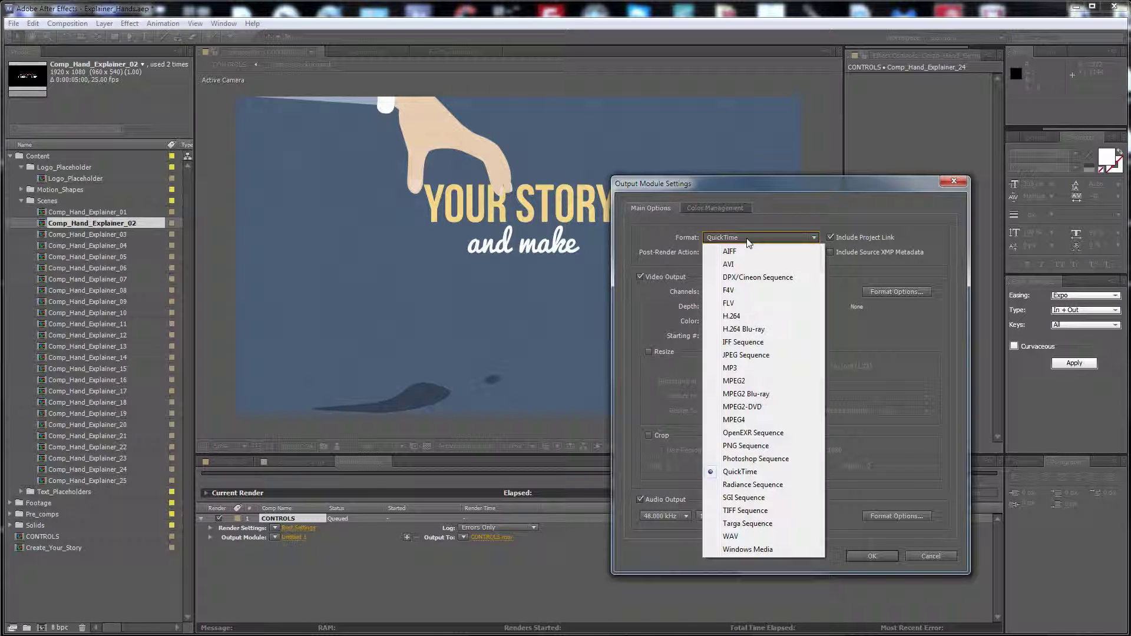
left_click(754, 472)
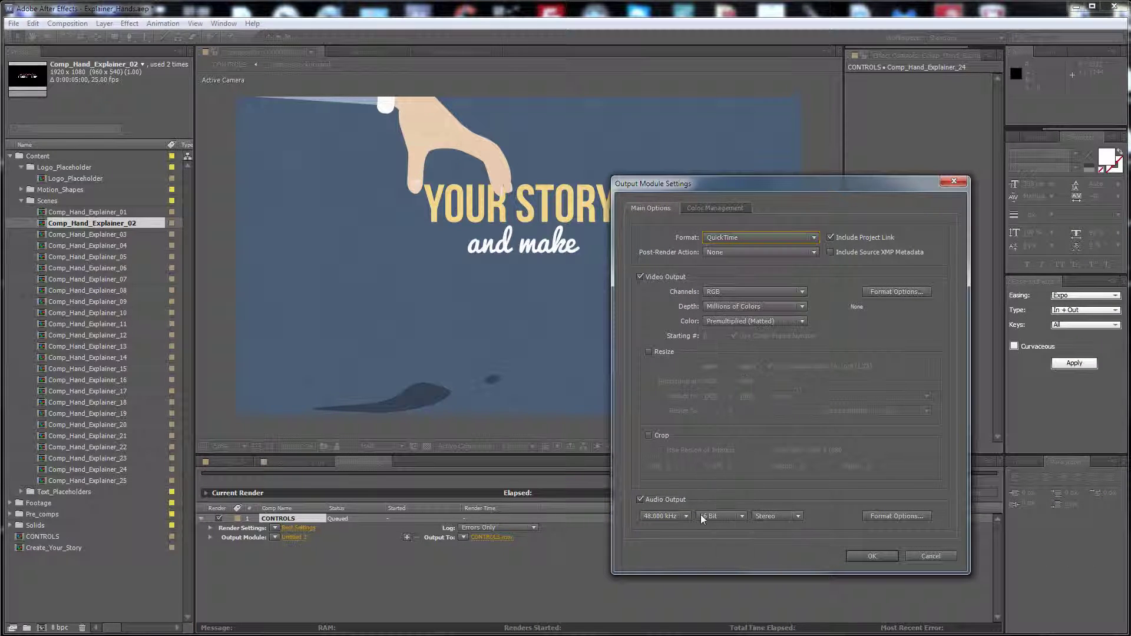
left_click(643, 500)
left_click(648, 501)
Review the QuickTime video codec, confirm the settings, and save the output as CONTROLS.mov
left_click(891, 298)
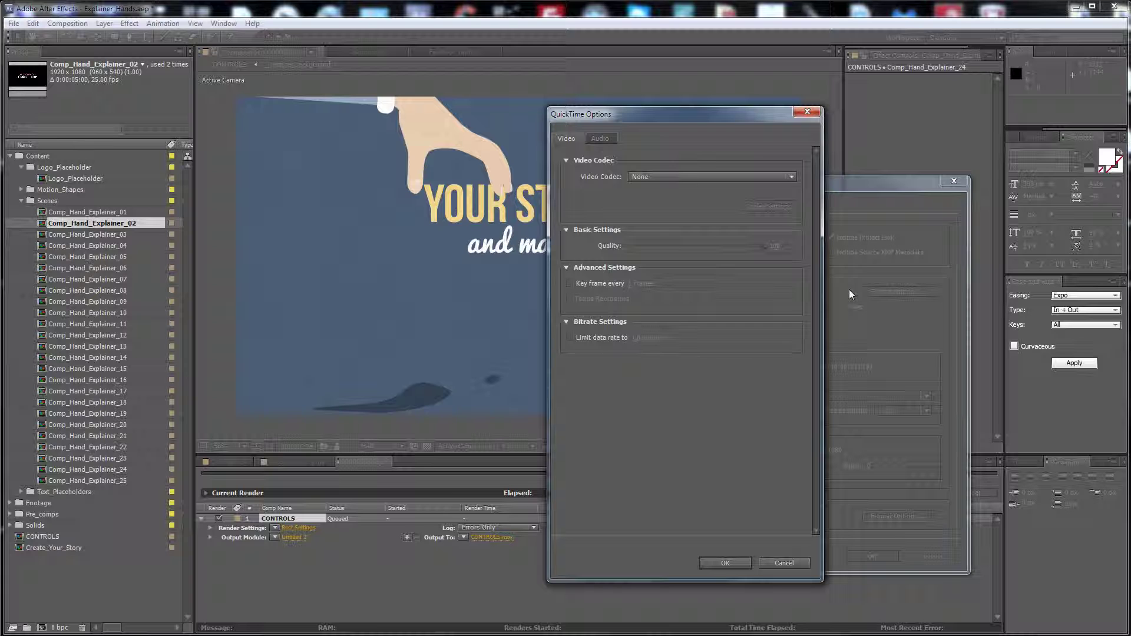
left_click(703, 177)
left_click(723, 171)
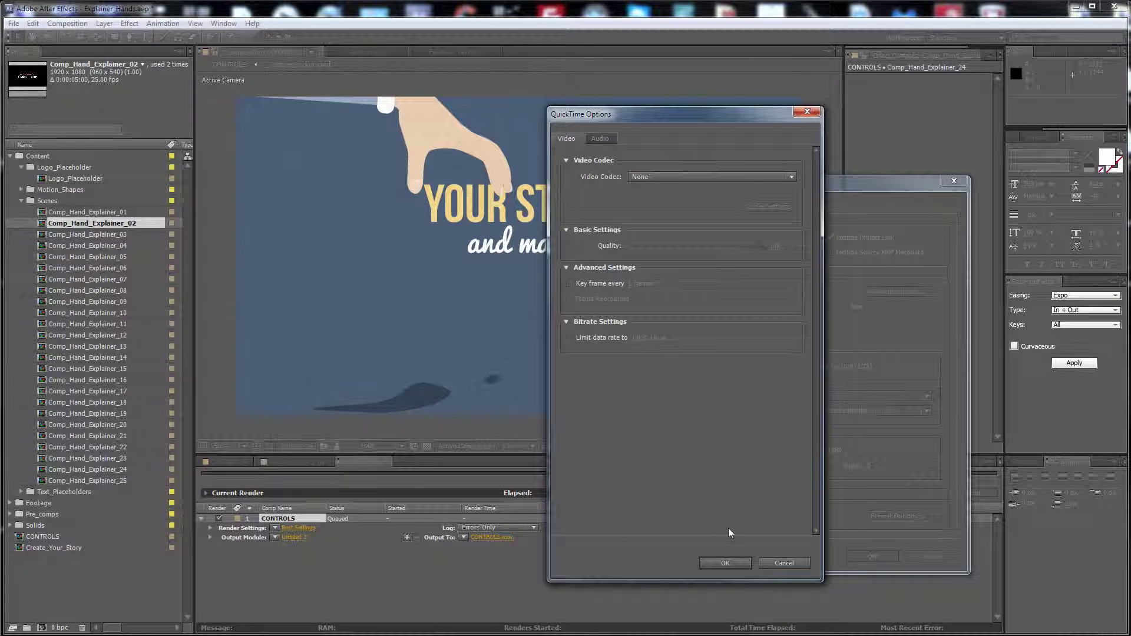
left_click(725, 563)
left_click(872, 556)
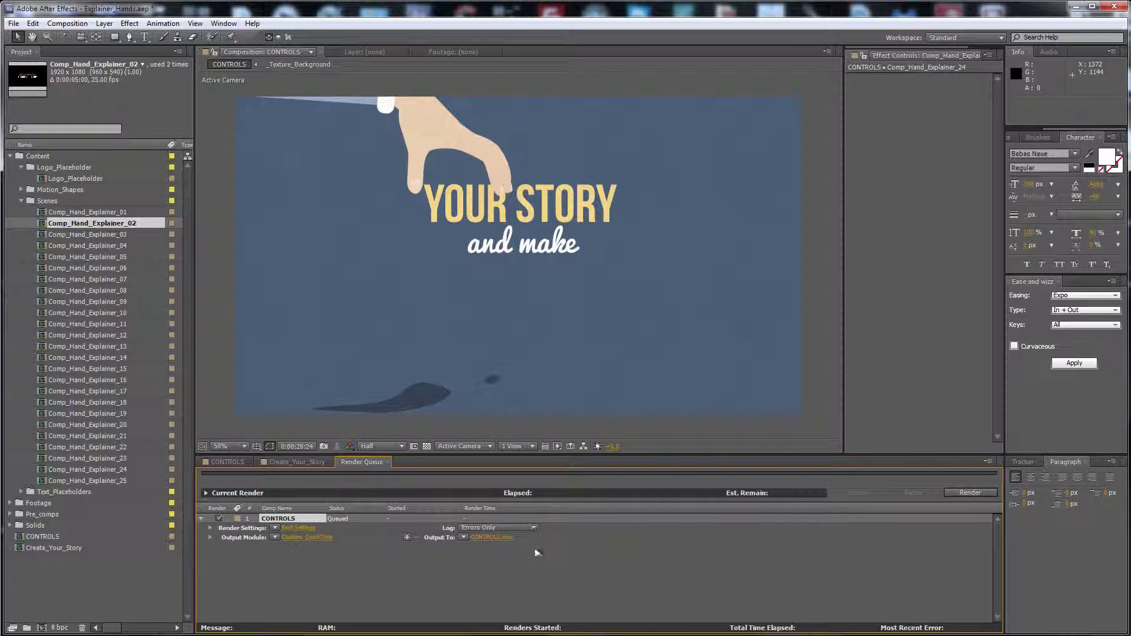
left_click(490, 537)
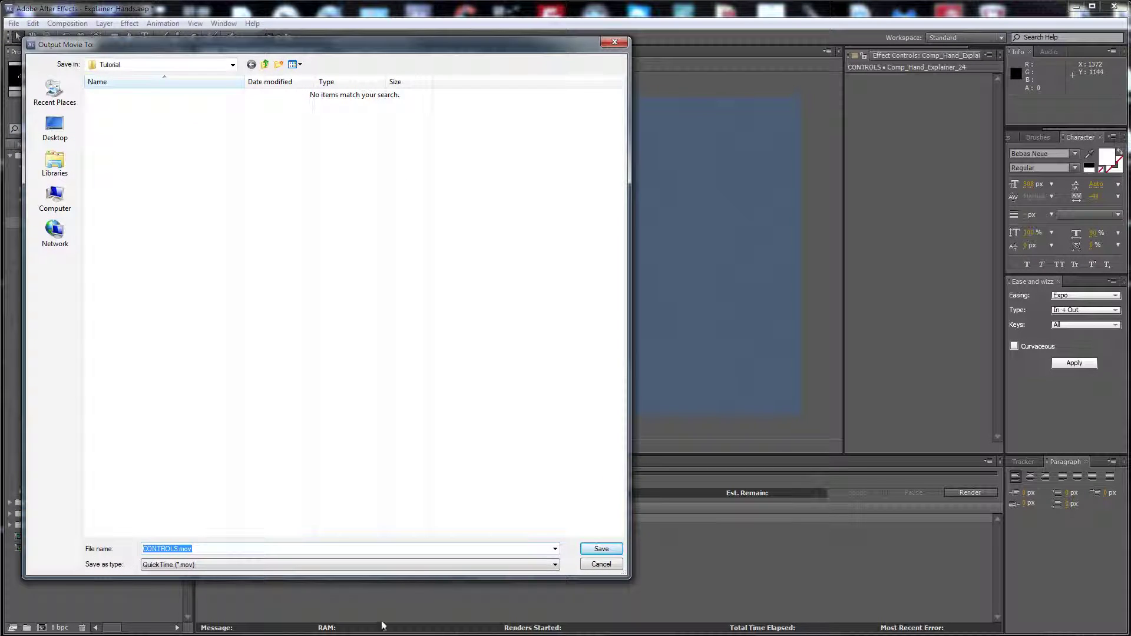
left_click(600, 564)
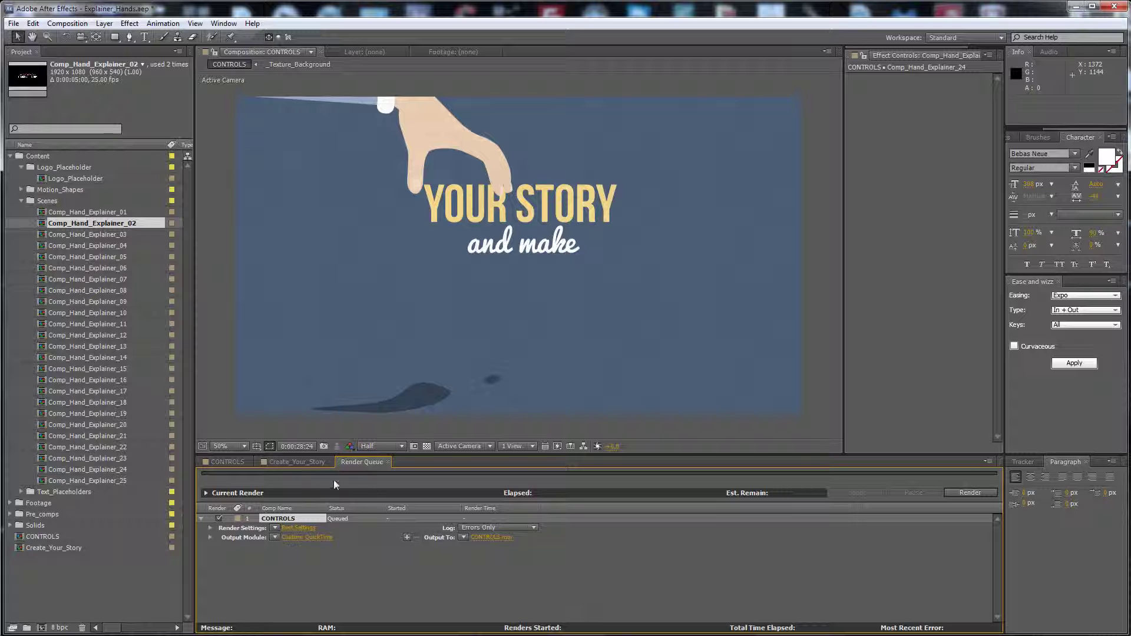
Select the CONTROLS layer in the CONTROLS comp and turn Long_Shadow_ON on
left_click(293, 461)
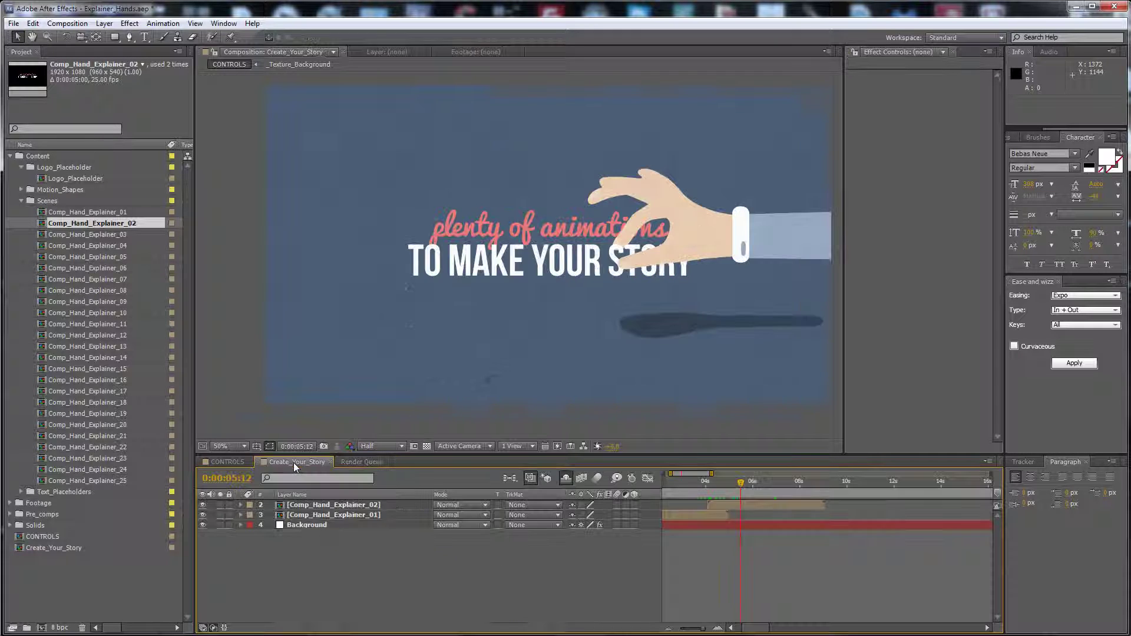
left_click(232, 463)
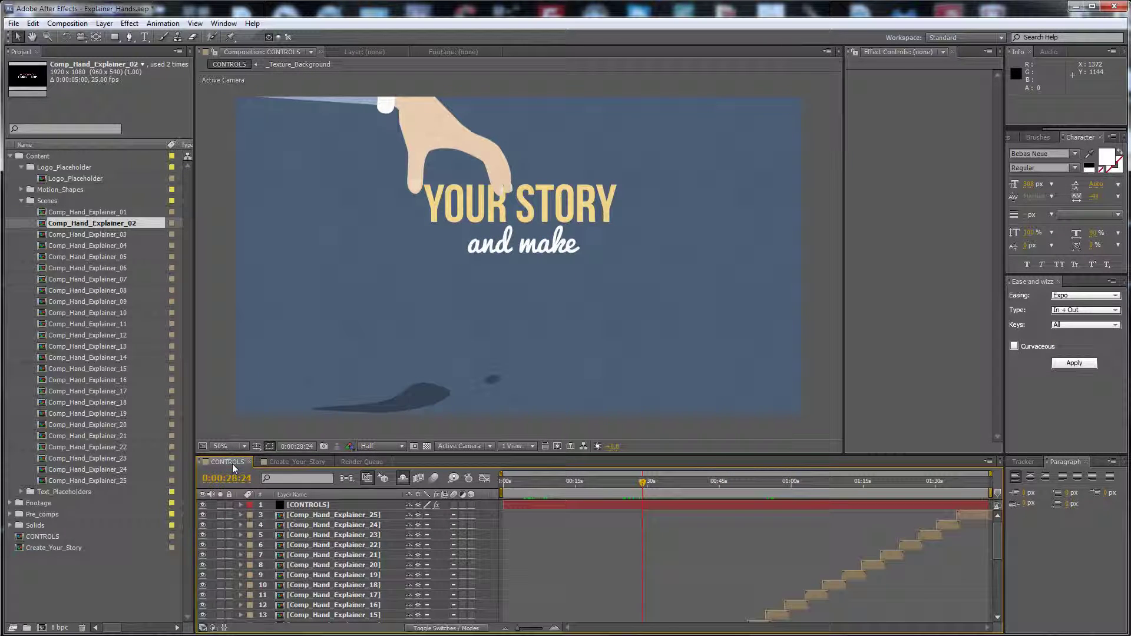
left_click(790, 506)
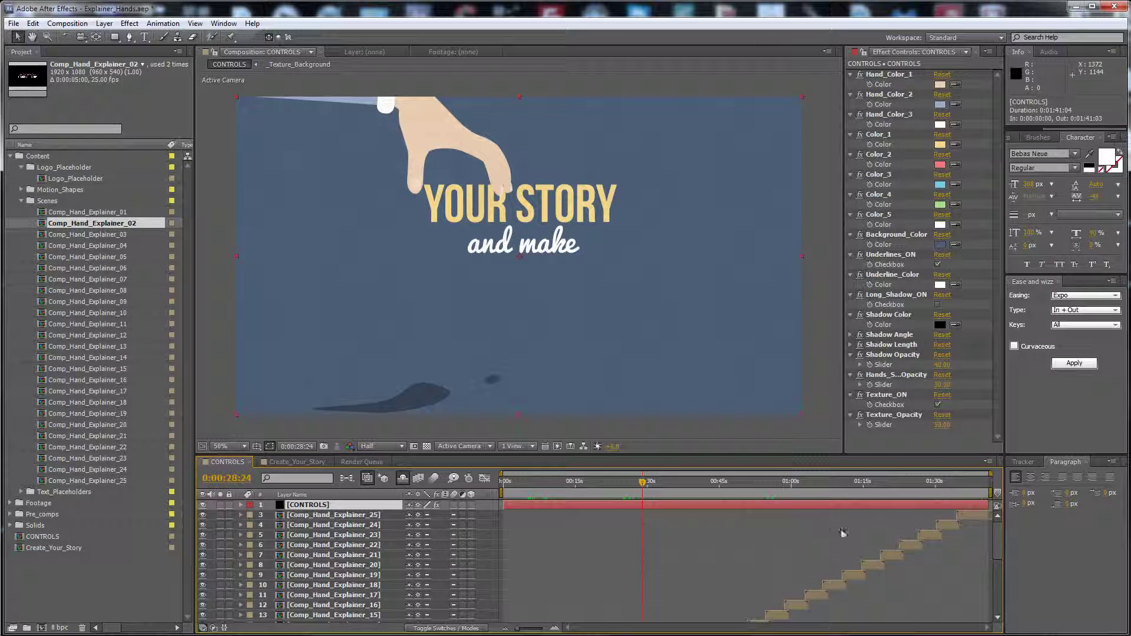
left_click(895, 305)
left_click(937, 310)
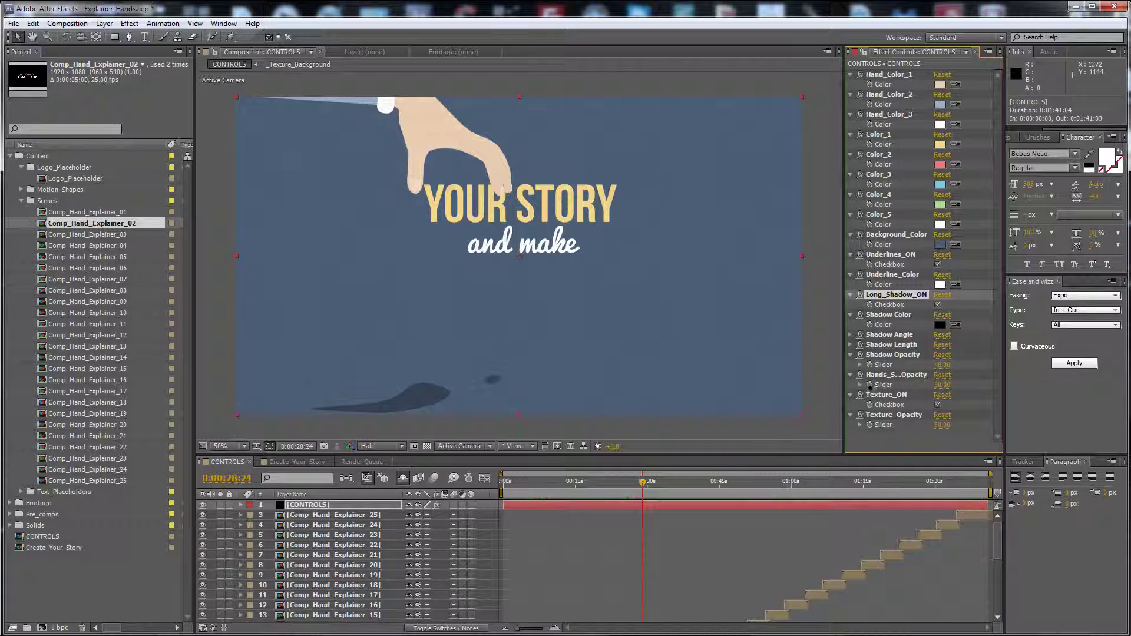
Review the long shadow on the SERVICES and visit our website scenes
left_click(655, 482)
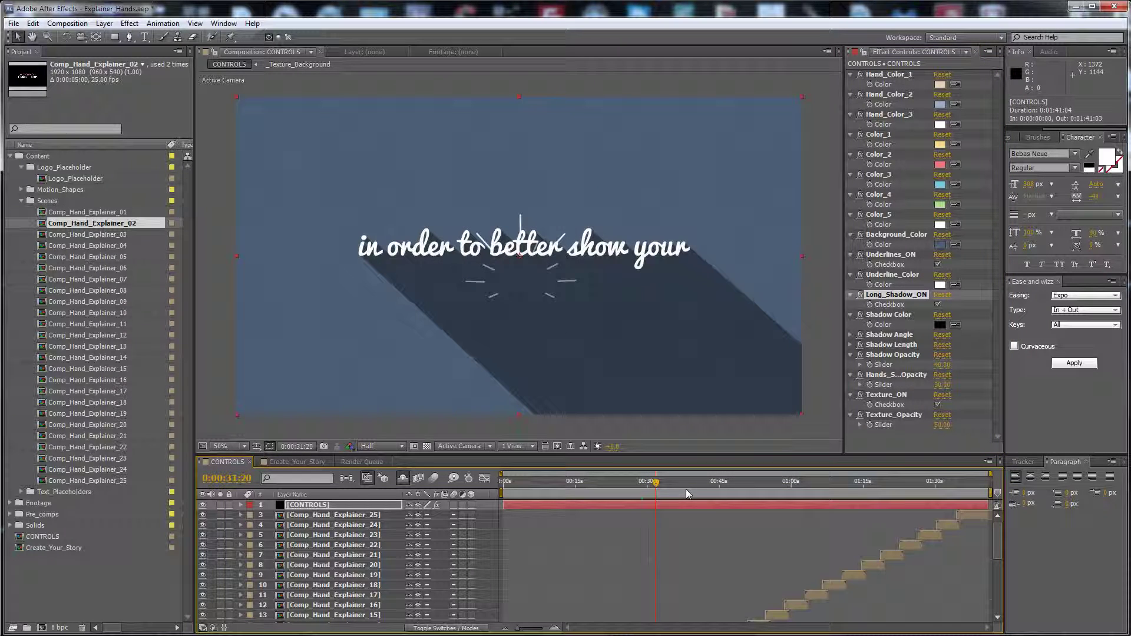
left_click_drag(657, 483, 663, 484)
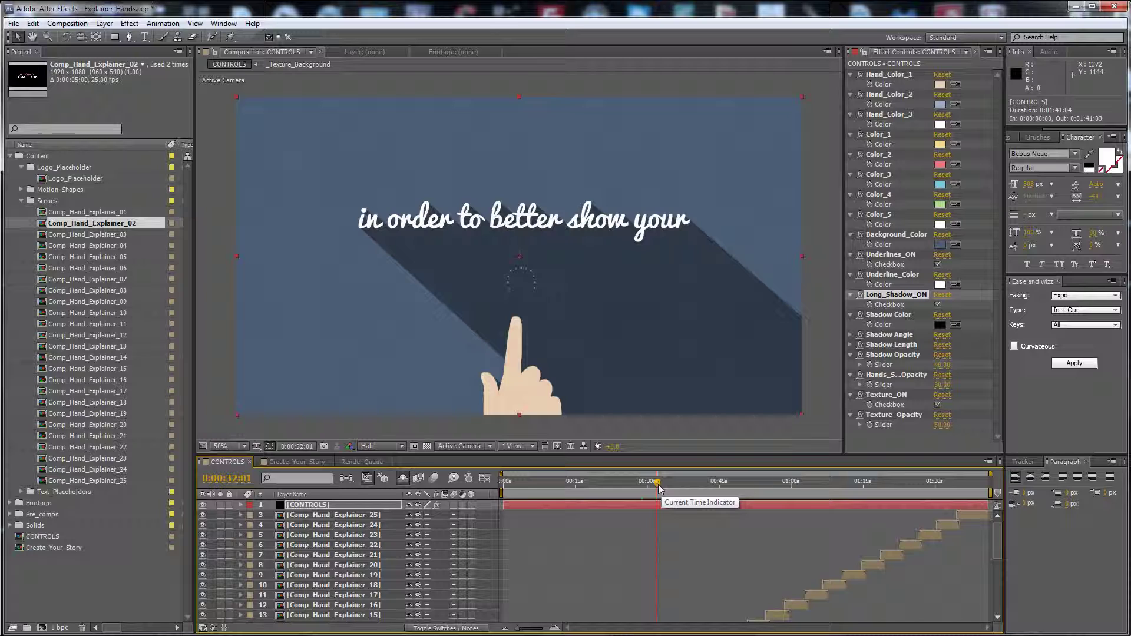
left_click(953, 484)
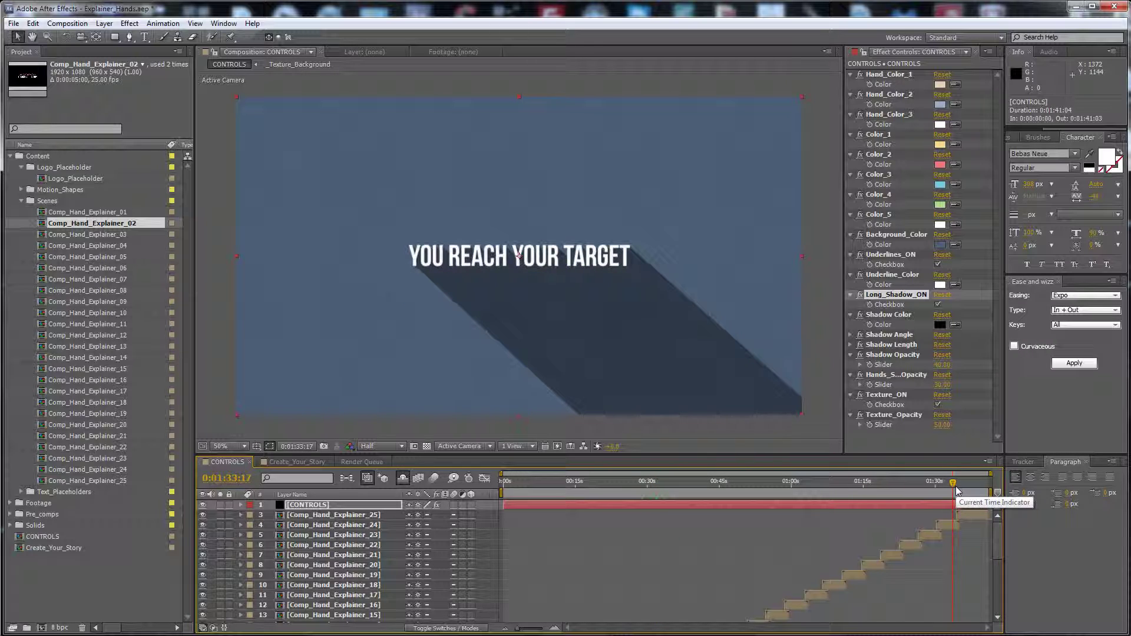
left_click(921, 482)
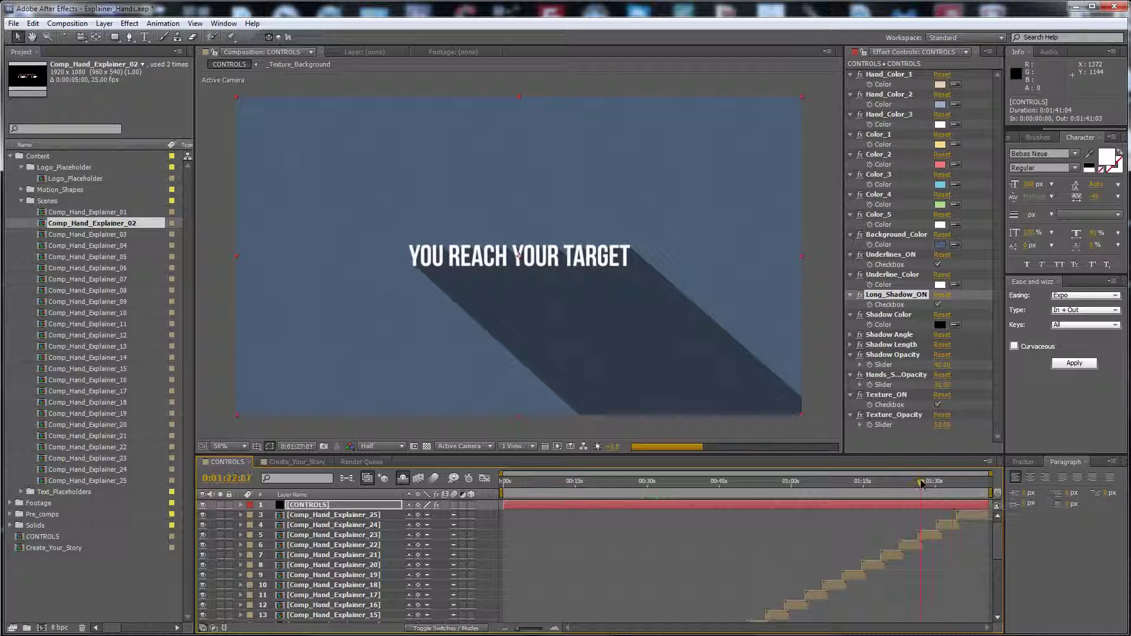
Turn Long_Shadow_ON off and check the scenes around the one-minute mark
left_click(938, 304)
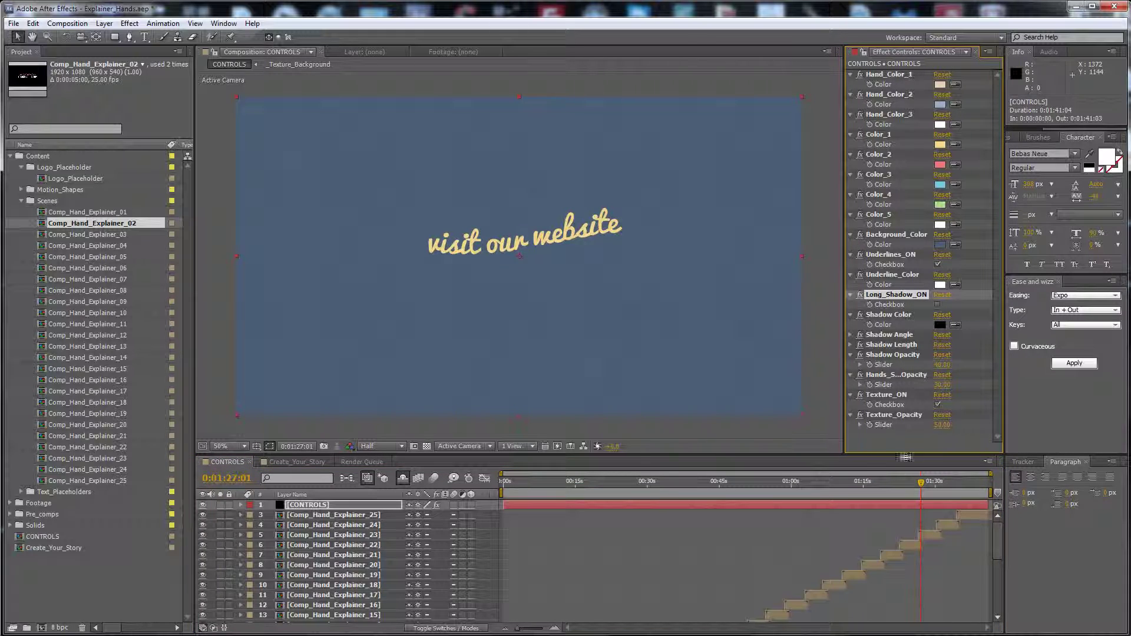
left_click(844, 488)
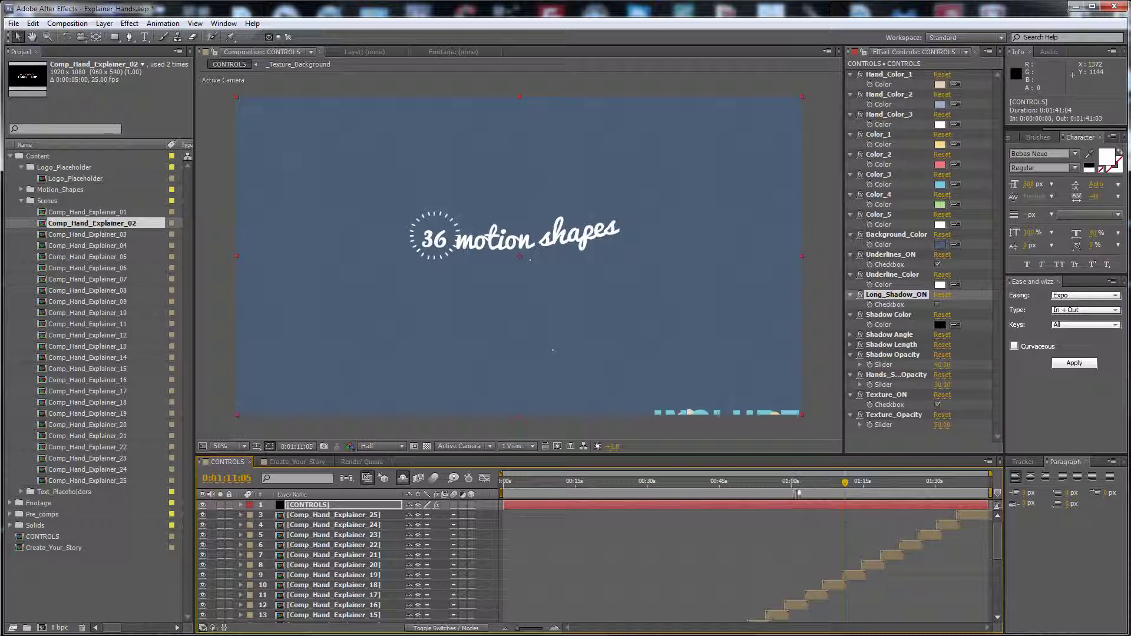
left_click(785, 492)
left_click_drag(786, 492, 788, 485)
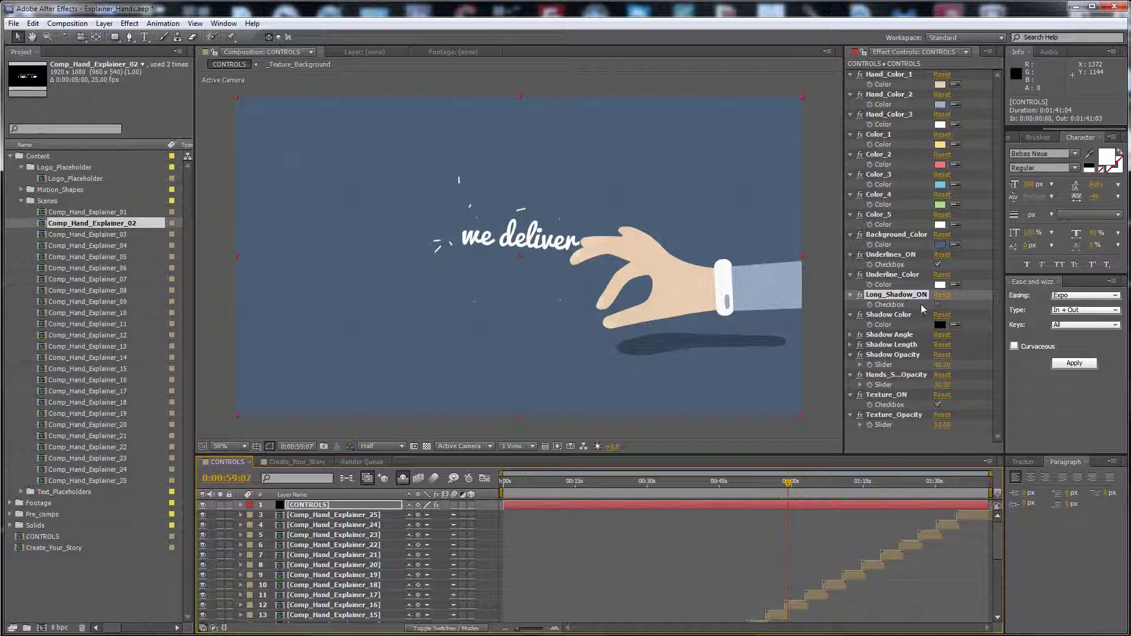
Turn the long shadow back on and set Hands_Shadow_Opacity to 0
left_click(936, 306)
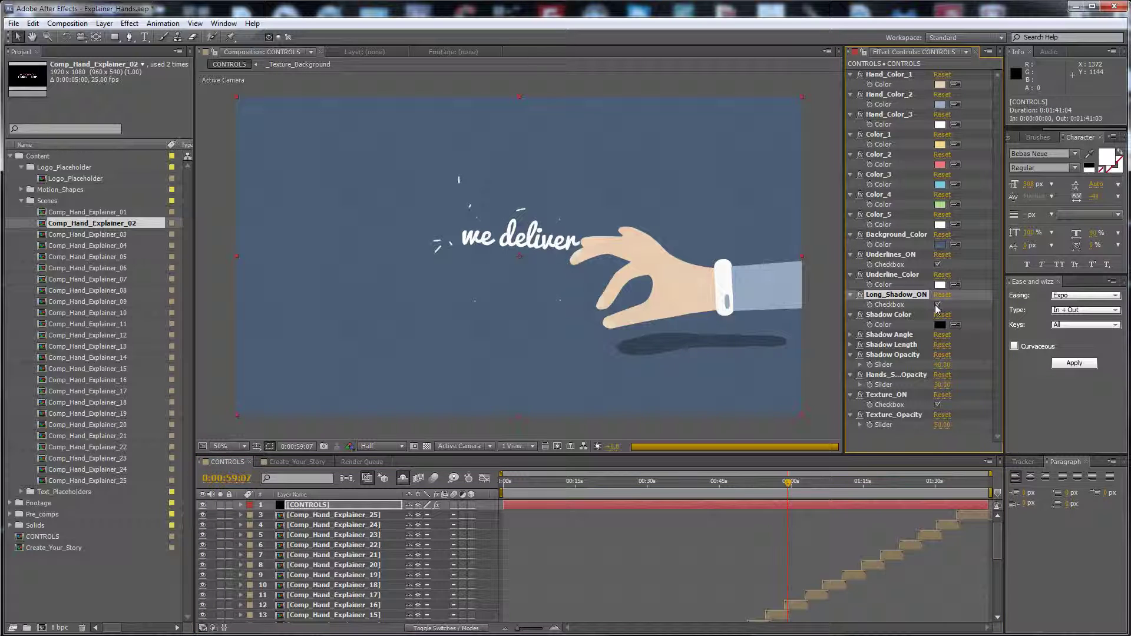
left_click(942, 384)
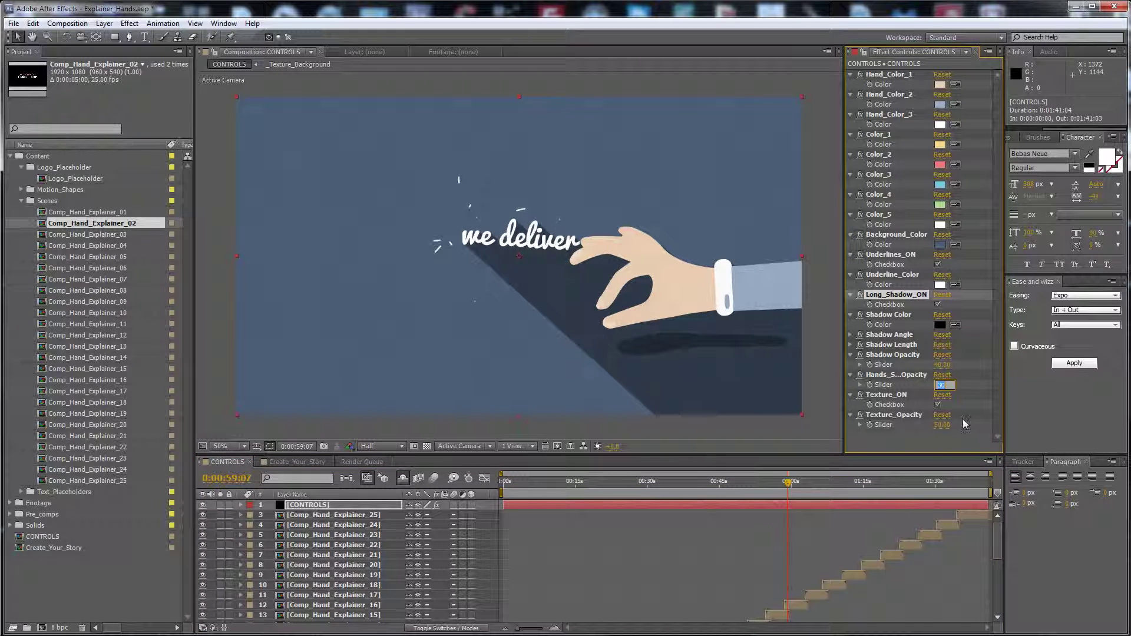
type("0")
key("Return")
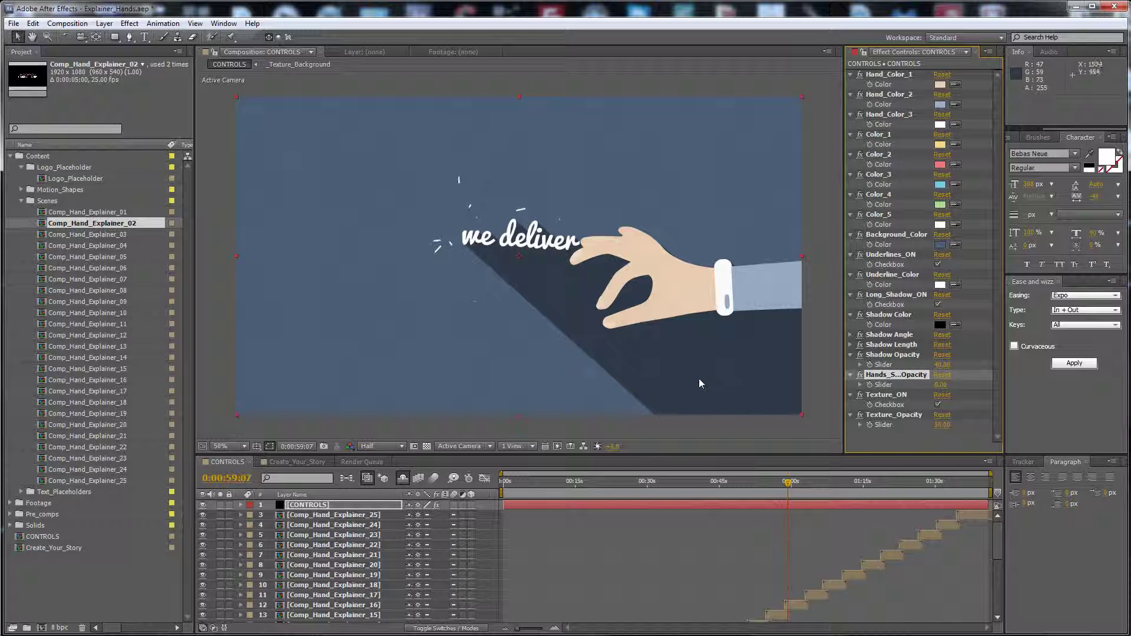
left_click_drag(844, 384, 799, 383)
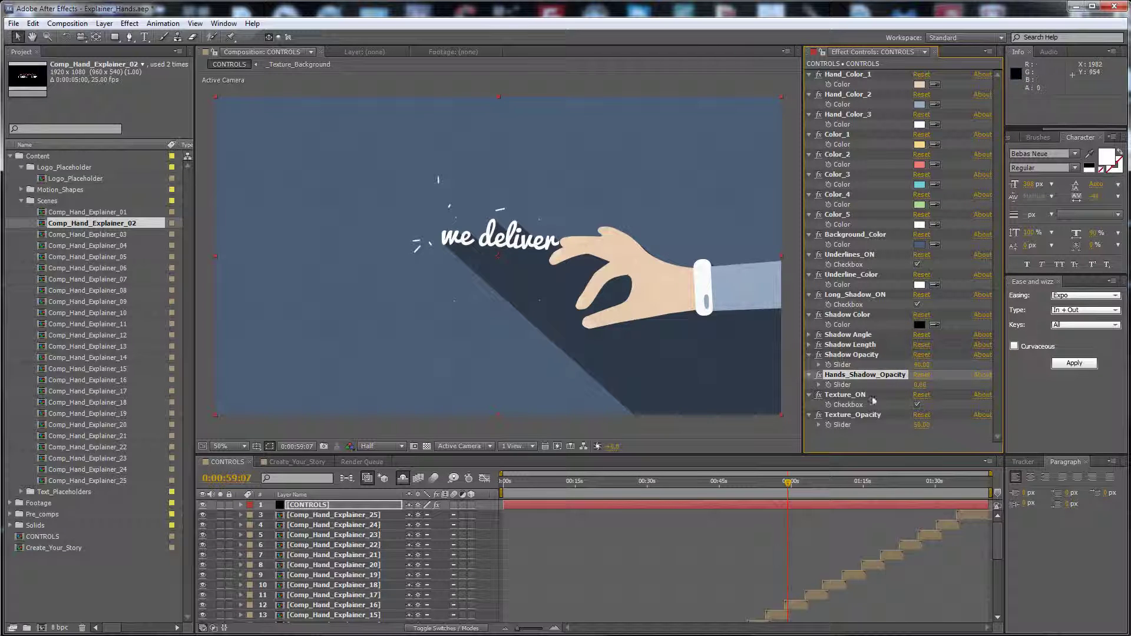
Turn Long_Shadow_ON off and preview the WORLDWIDE title scene
left_click(917, 305)
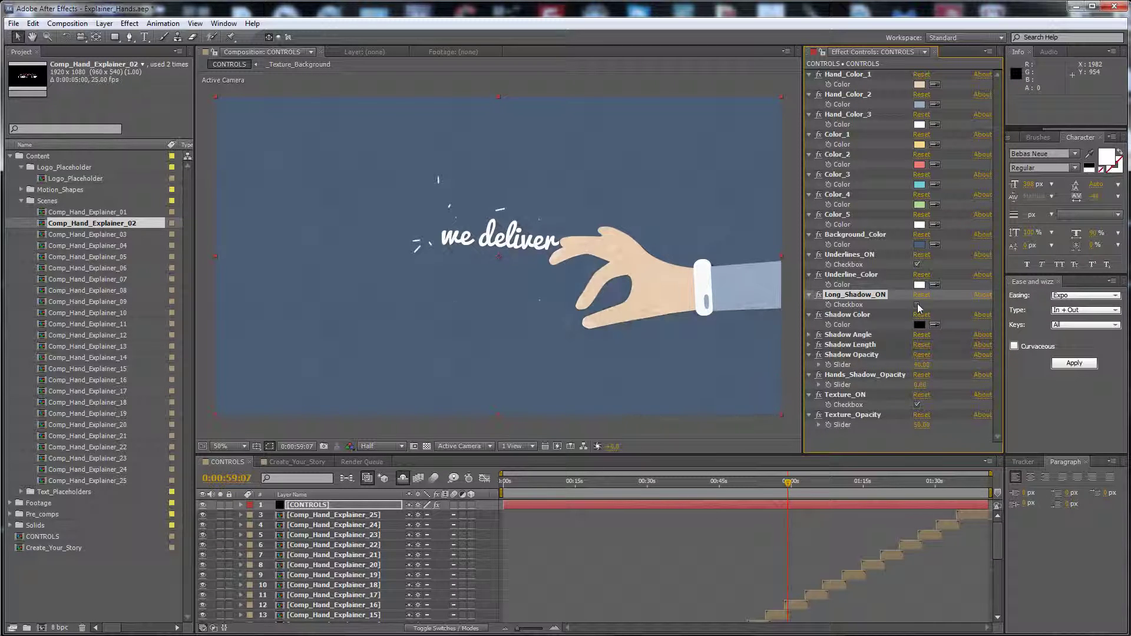
left_click(795, 482)
key("space")
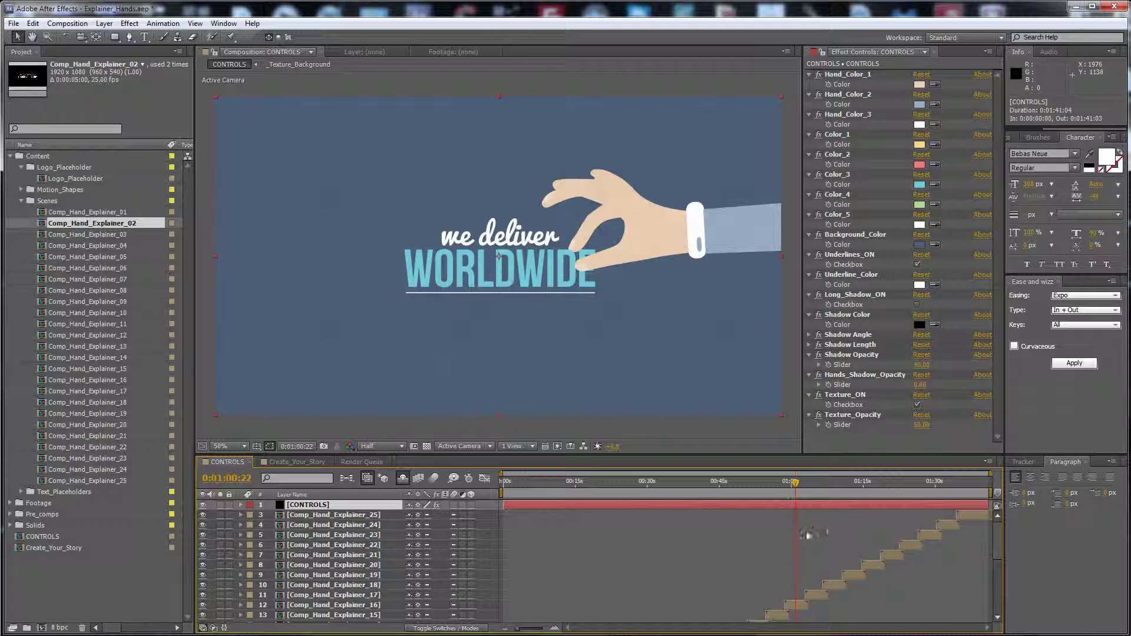
left_click(808, 534)
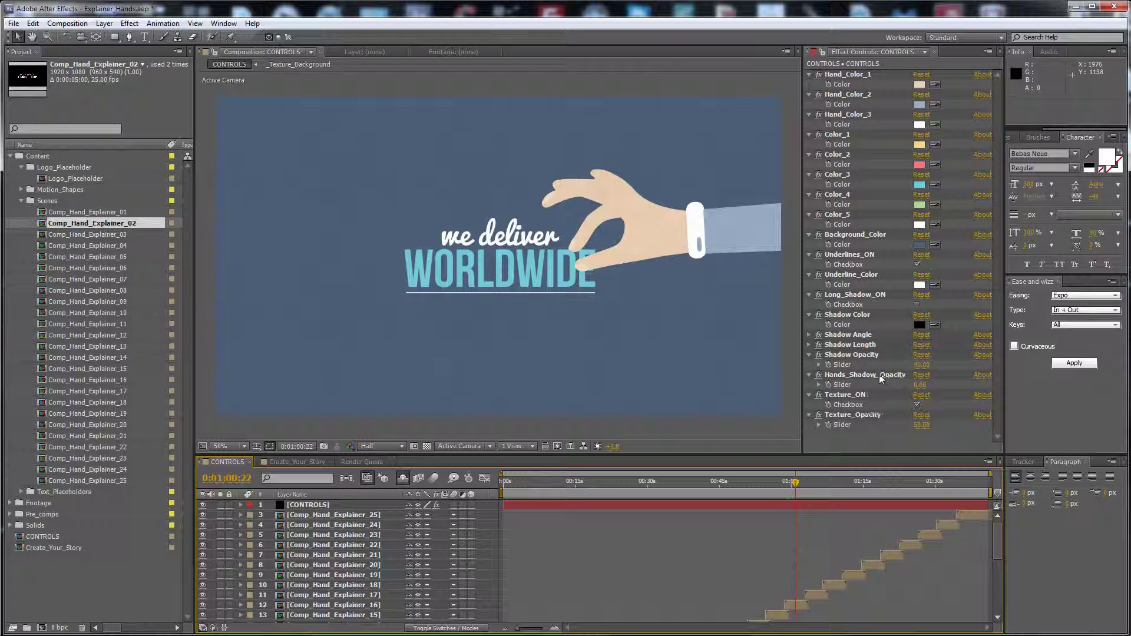
Try Hands_Shadow_Opacity at 50, then 30, on the reaching-hand scene
left_click(920, 385)
type("50")
key("Return")
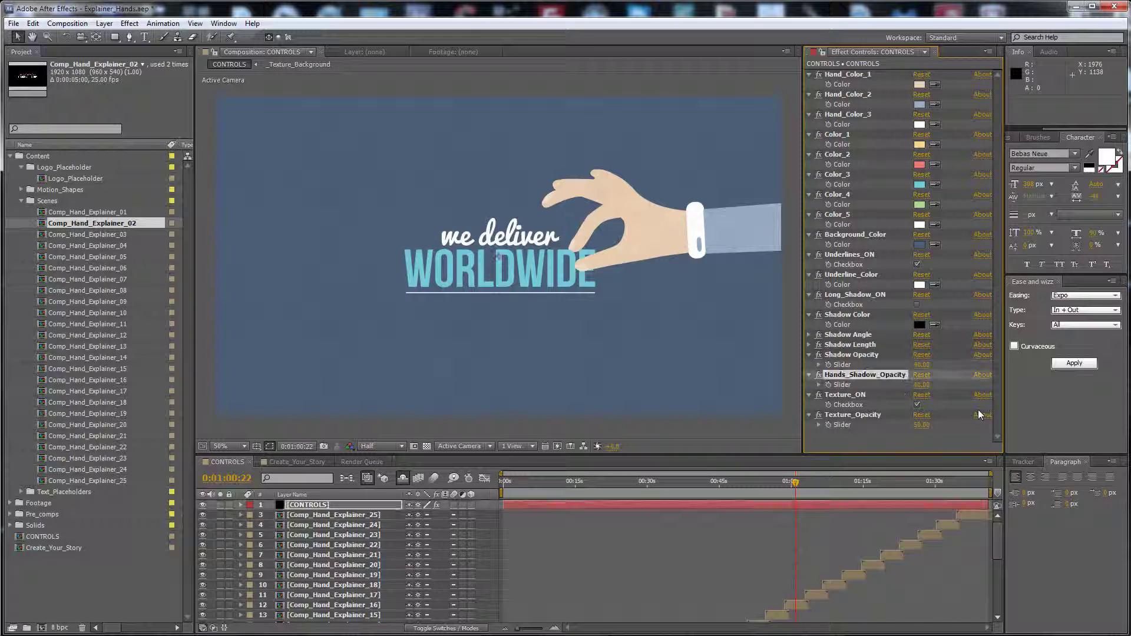
left_click(918, 385)
type("30")
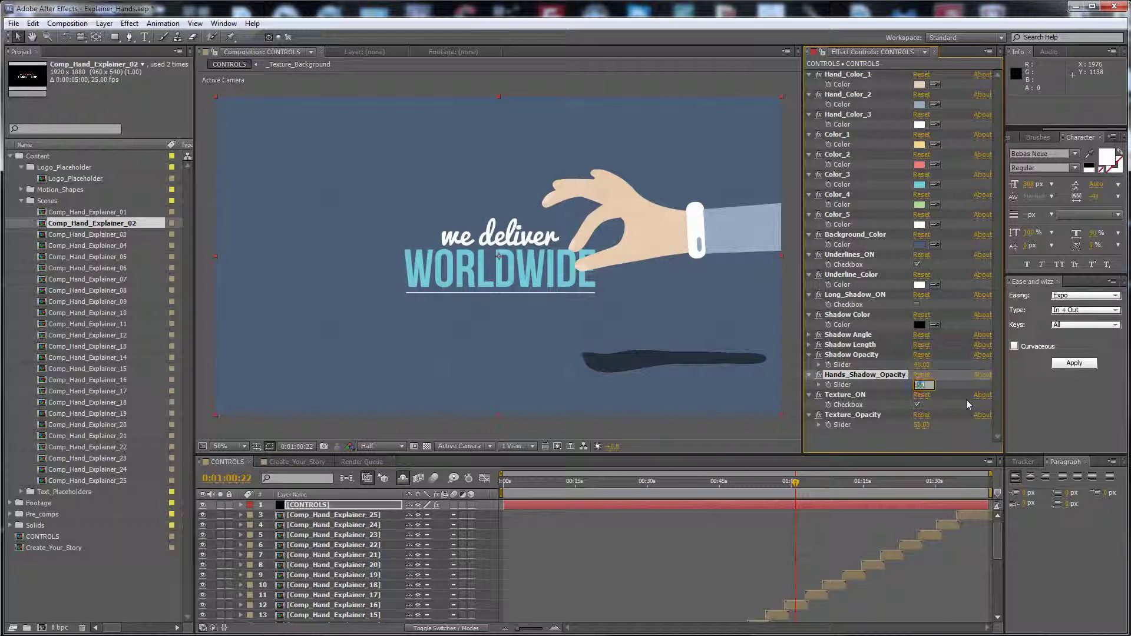
key("Return")
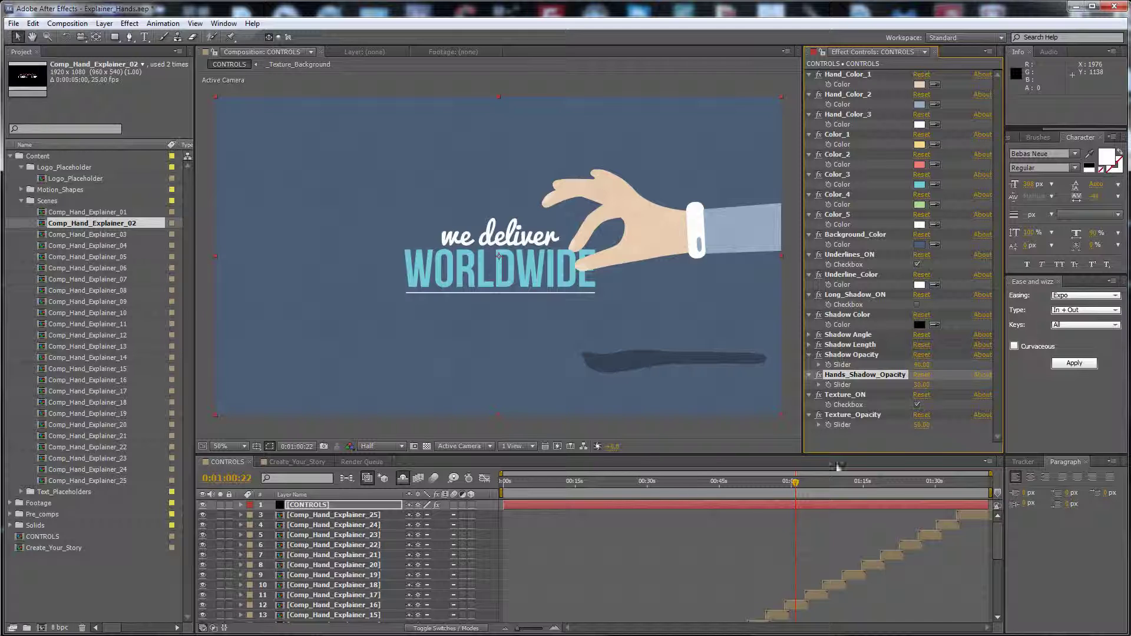
left_click_drag(791, 488, 790, 484)
Try a Hands_Shadow_Opacity of 20, then settle back on 30
left_click(921, 385)
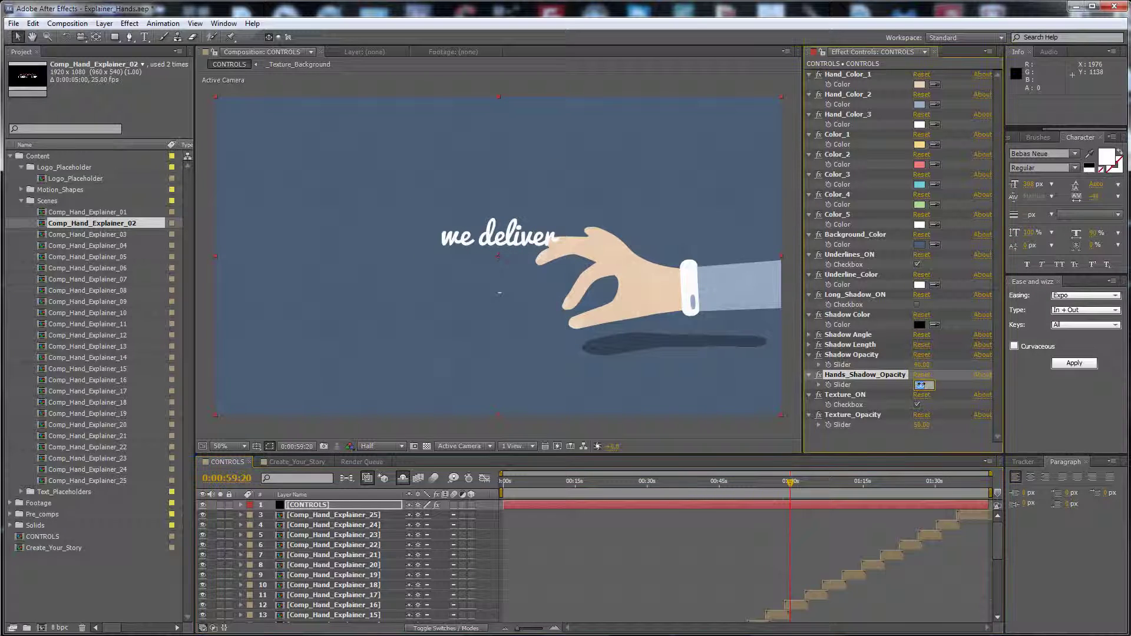
type("20")
key("Return")
left_click(926, 385)
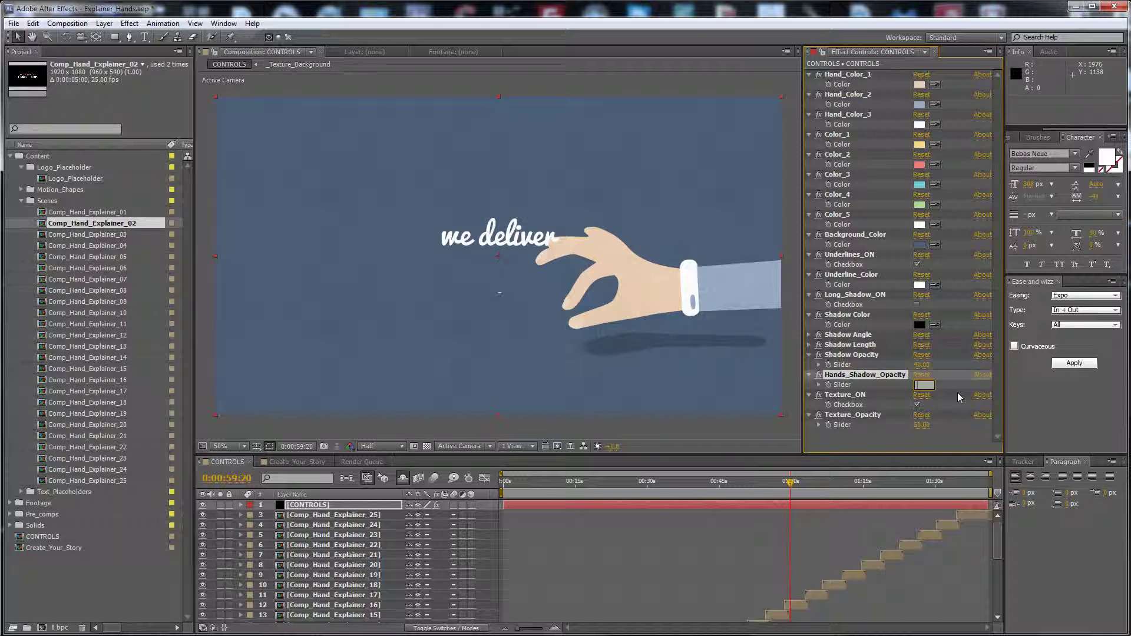
type("30")
key("Return")
Review the hand shadow on the PRODUCTS ONLINE, website and YOU REACH YOUR TARGET scenes
left_click(679, 494)
left_click_drag(680, 494, 690, 489)
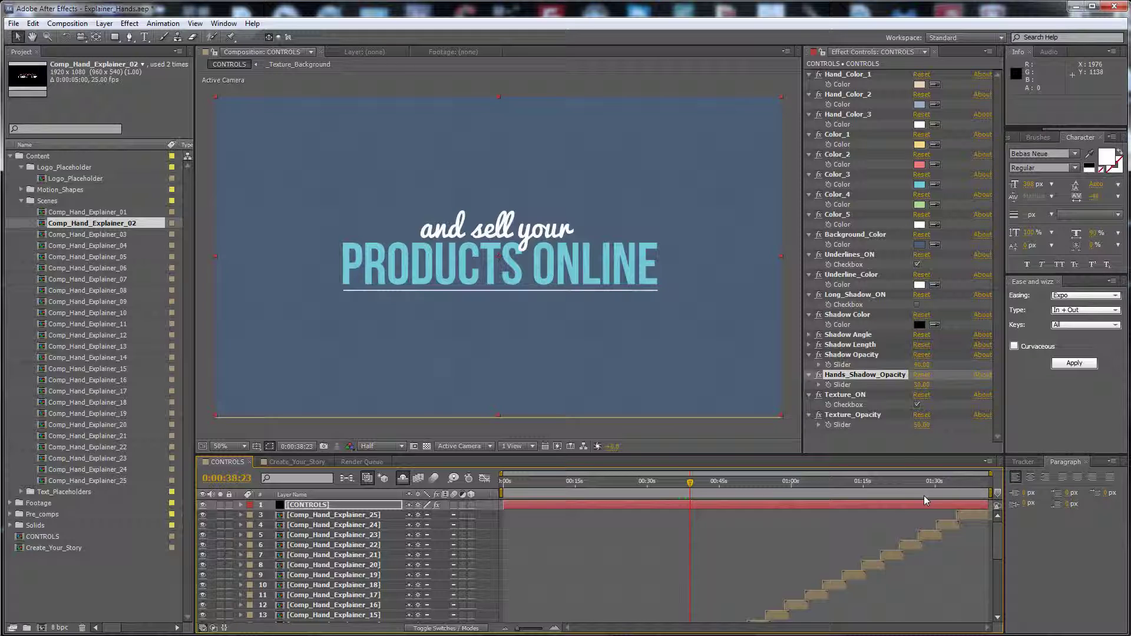
left_click(937, 482)
left_click_drag(940, 484, 948, 488)
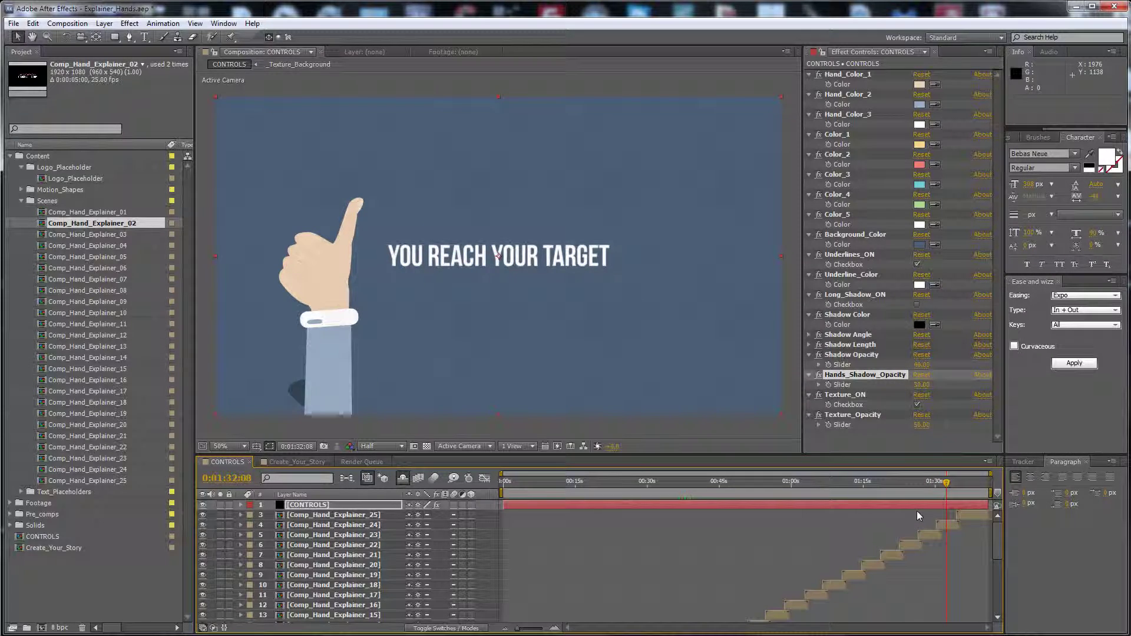